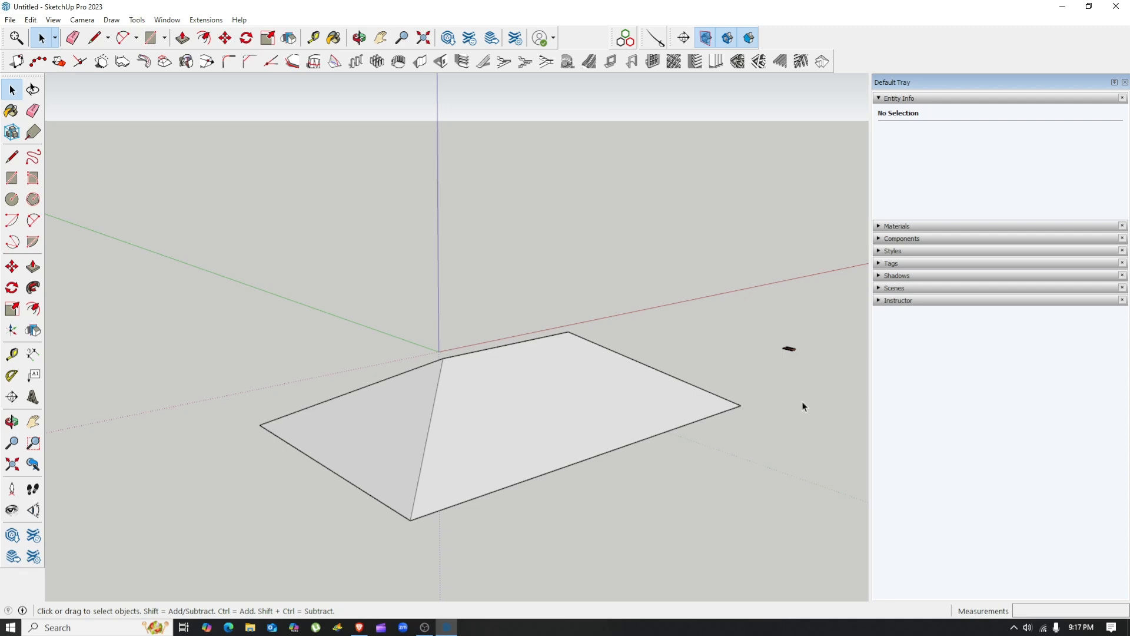
Step: Move the roof tile component about 440 cm closer to the hip roof
{"action": "scroll", "coordinate": [803, 400], "scroll_direction": "up", "scroll_amount": 2}
{"action": "middle_click_drag", "start_coordinate": [775, 355], "coordinate": [713, 330]}
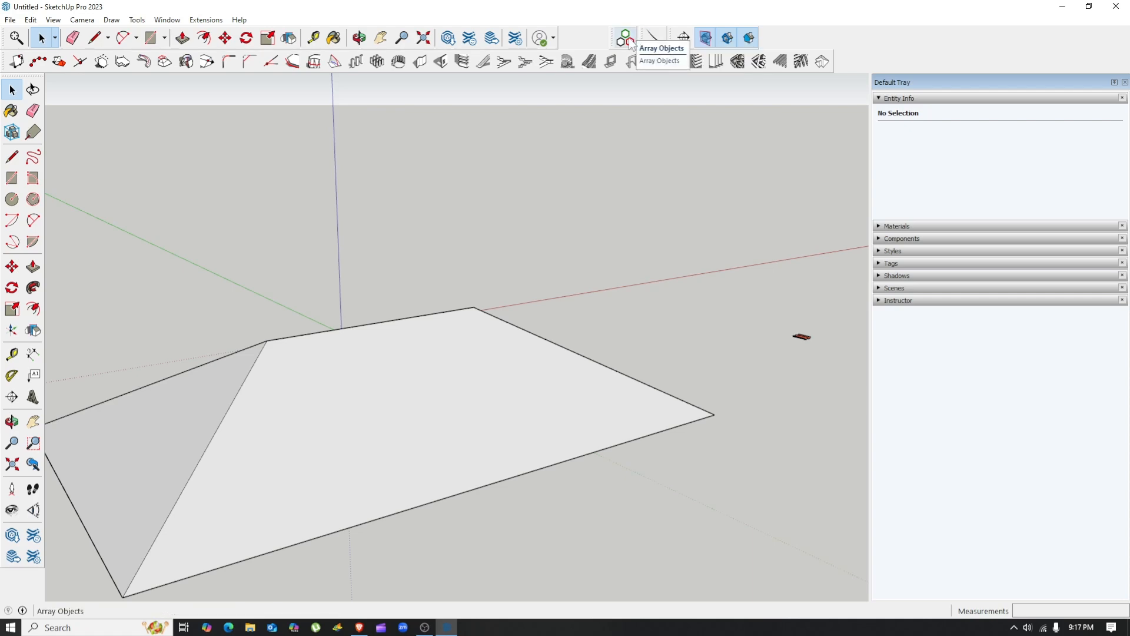
{"action": "scroll", "coordinate": [702, 406], "scroll_direction": "down", "scroll_amount": 2}
{"action": "middle_click_drag", "start_coordinate": [702, 406], "coordinate": [399, 437]}
{"action": "scroll", "coordinate": [277, 515], "scroll_direction": "down", "scroll_amount": 2}
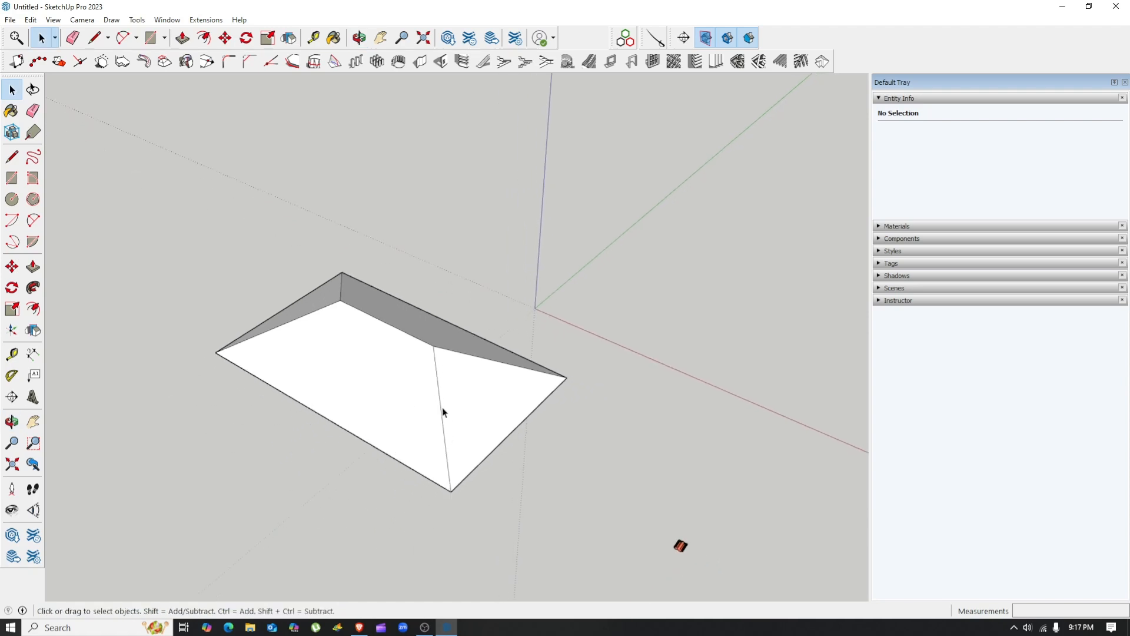
{"action": "scroll", "coordinate": [478, 482], "scroll_direction": "up", "scroll_amount": 2}
{"action": "middle_click_drag", "start_coordinate": [478, 481], "coordinate": [835, 475]}
{"action": "scroll", "coordinate": [875, 578], "scroll_direction": "up", "scroll_amount": 2}
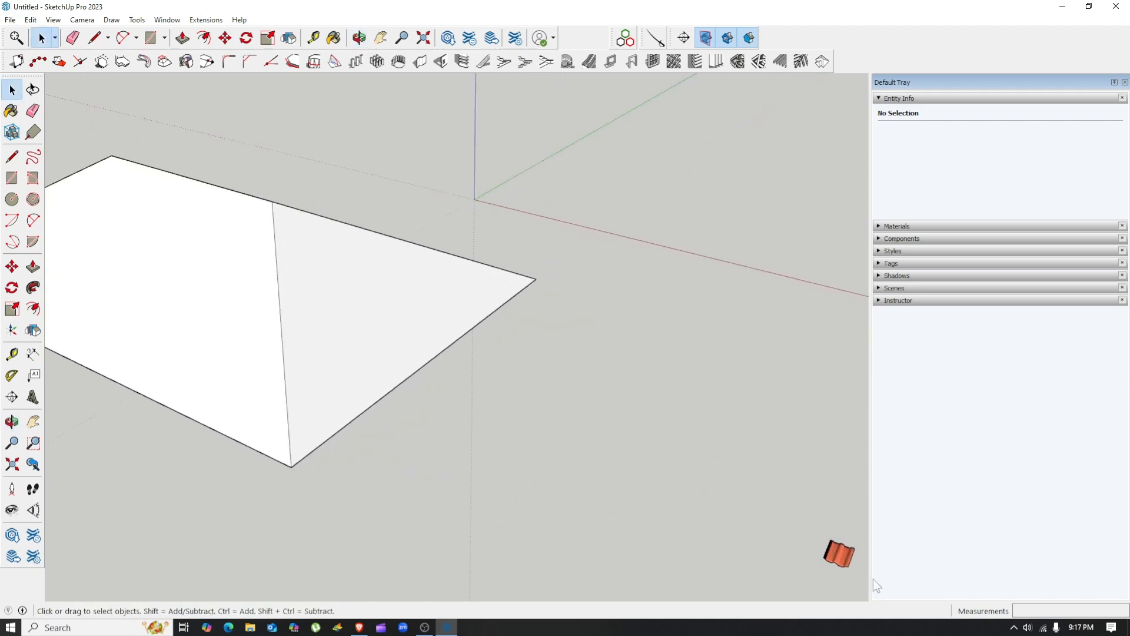
{"action": "left_click", "coordinate": [835, 562]}
{"action": "key", "text": "m"}
{"action": "left_click_drag", "start_coordinate": [835, 562], "coordinate": [583, 437]}
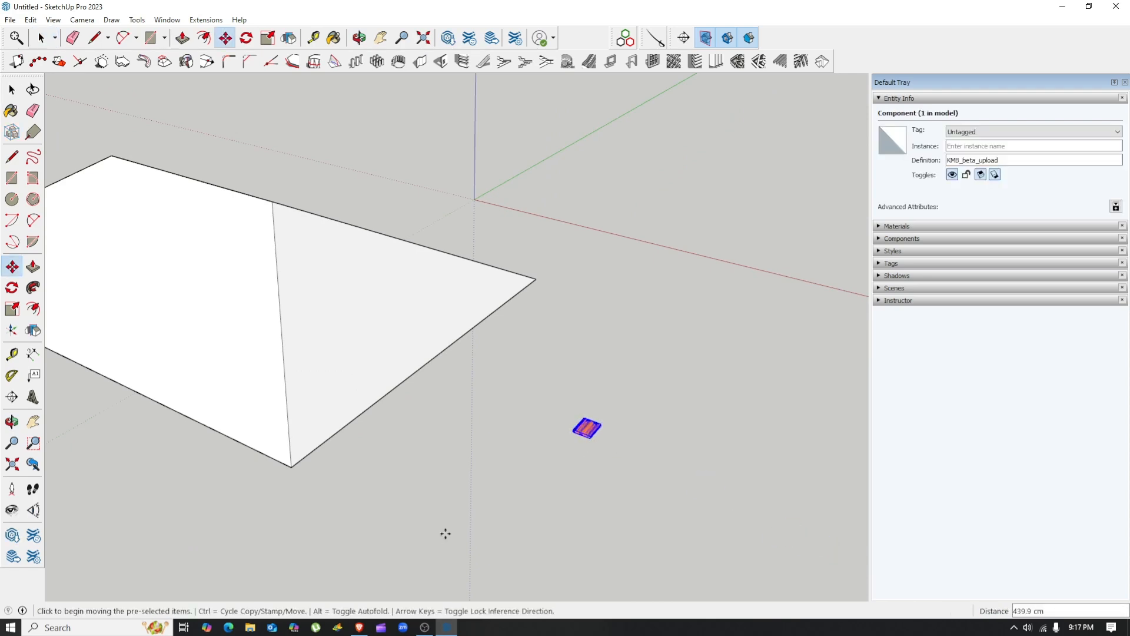
Step: Select the roof tile component and start the Array Objects tool with it as the pattern
{"action": "scroll", "coordinate": [421, 396], "scroll_direction": "down", "scroll_amount": 1}
{"action": "key", "text": "space"}
{"action": "left_click", "coordinate": [420, 396]}
{"action": "middle_click_drag", "start_coordinate": [287, 386], "coordinate": [490, 418], "text": "shift"}
{"action": "left_click", "coordinate": [671, 410]}
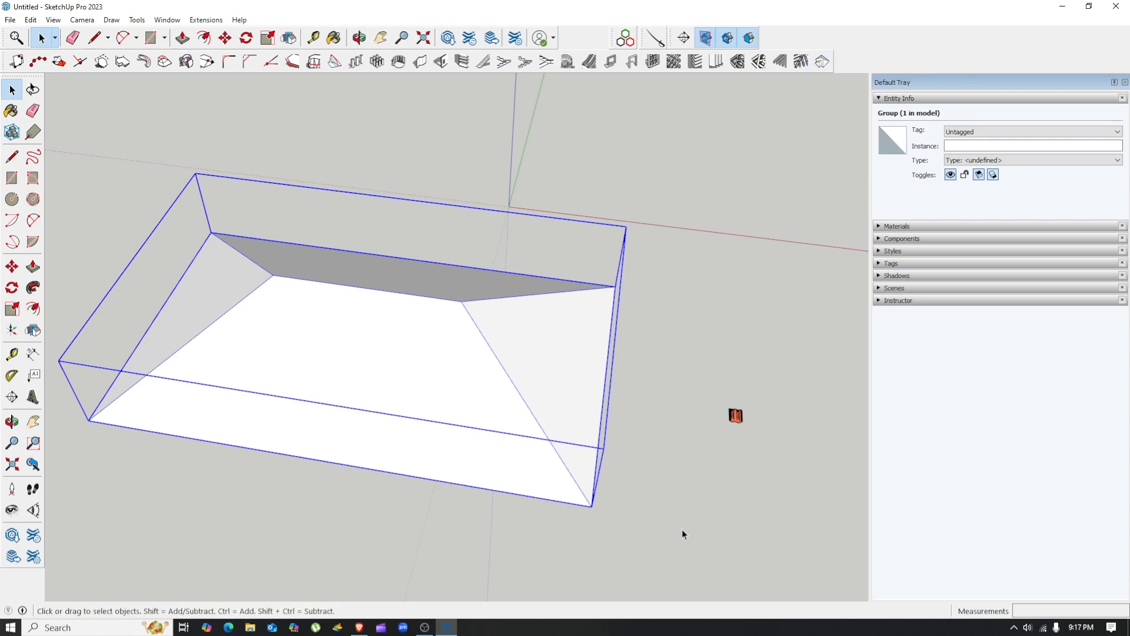
{"action": "scroll", "coordinate": [683, 477], "scroll_direction": "up", "scroll_amount": 2}
{"action": "left_click", "coordinate": [740, 382]}
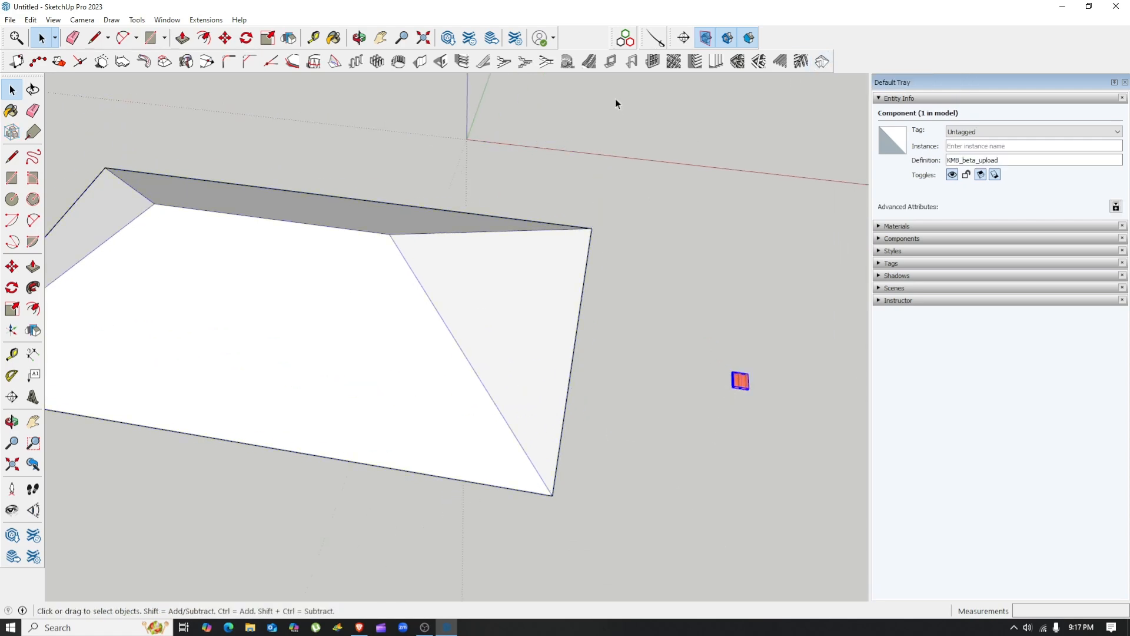
{"action": "left_click", "coordinate": [628, 43]}
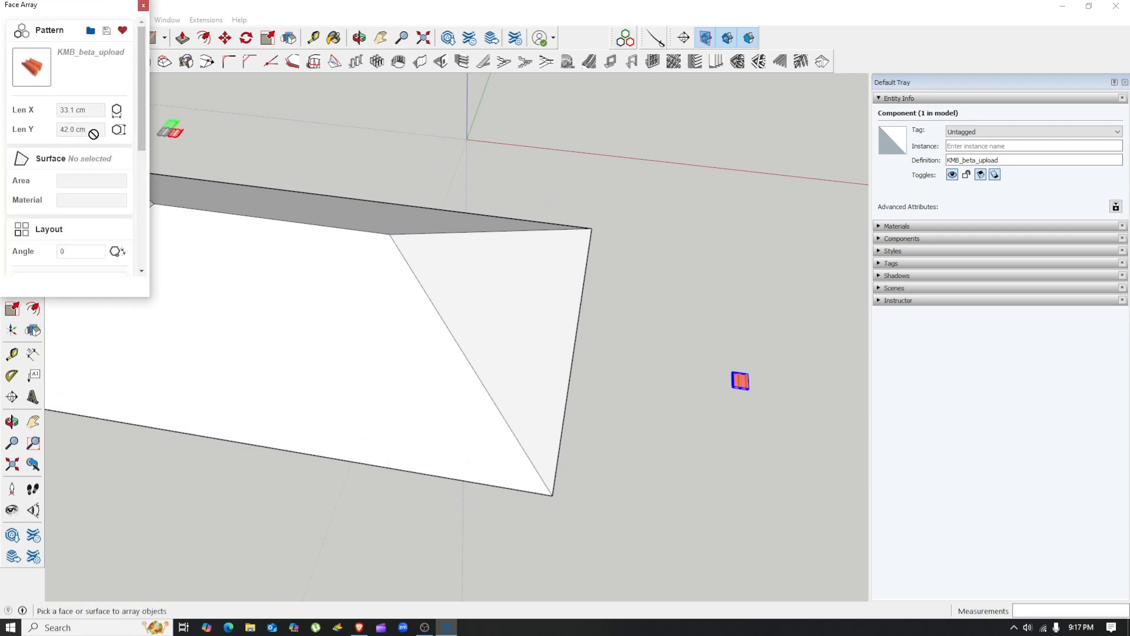
Step: Try the Inside, Overlap and Trim options for objects on the border of the array
{"action": "scroll", "coordinate": [78, 163], "scroll_direction": "down", "scroll_amount": 5}
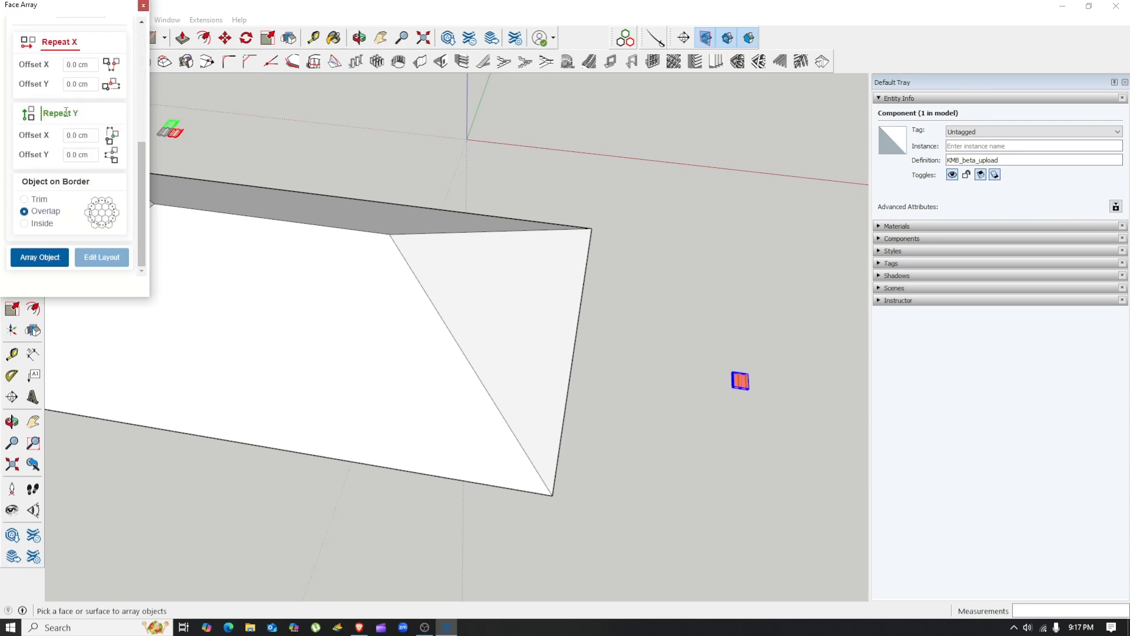
{"action": "left_click", "coordinate": [41, 224]}
{"action": "left_click", "coordinate": [37, 212]}
{"action": "left_click", "coordinate": [37, 199]}
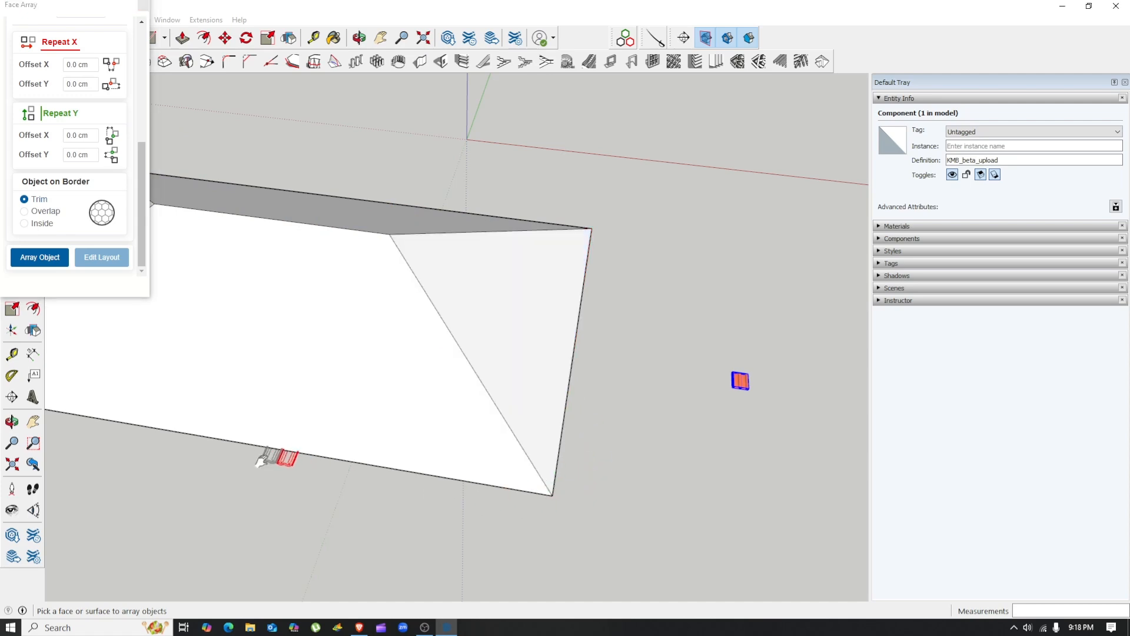
{"action": "middle_click_drag", "start_coordinate": [260, 459], "coordinate": [500, 527], "text": "shift"}
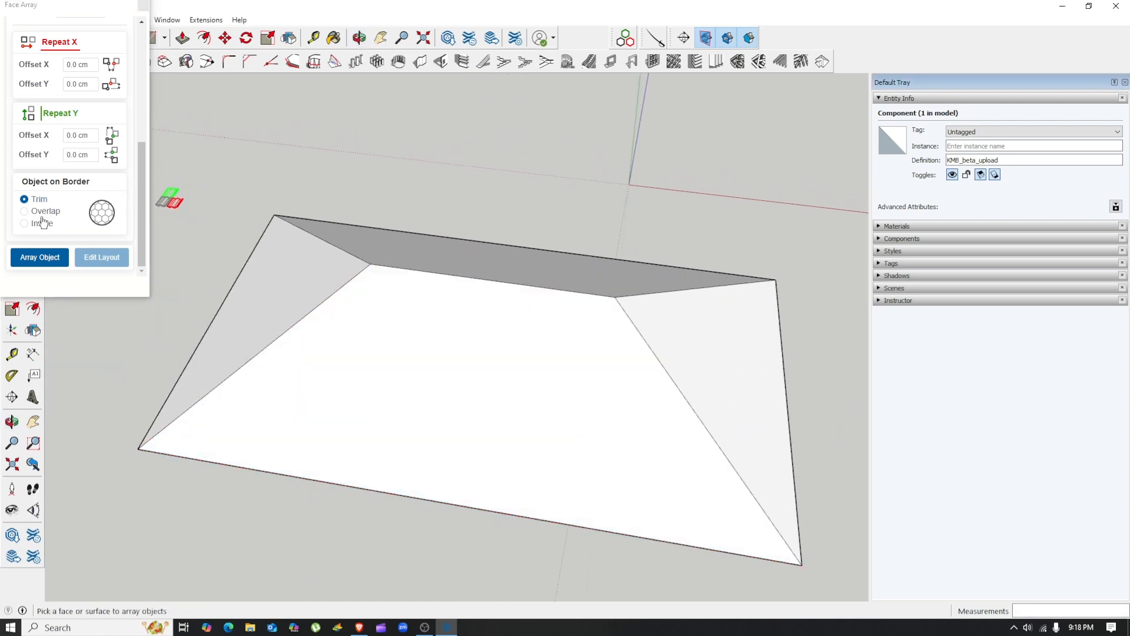
Step: Set Object on Border to Overlap and pick the large trapezoidal roof face as the array surface
{"action": "left_click", "coordinate": [24, 211]}
{"action": "scroll", "coordinate": [416, 235], "scroll_direction": "down", "scroll_amount": 1}
{"action": "scroll", "coordinate": [459, 266], "scroll_direction": "down", "scroll_amount": 2}
{"action": "middle_click_drag", "start_coordinate": [405, 311], "coordinate": [727, 436]}
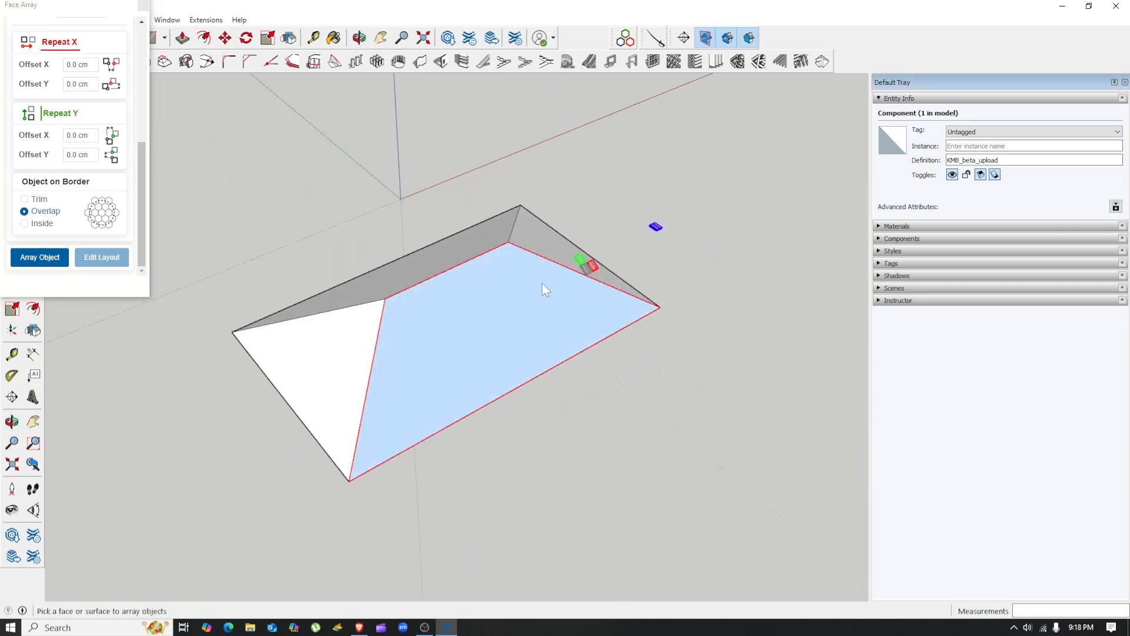
{"action": "left_click", "coordinate": [496, 310]}
{"action": "scroll", "coordinate": [384, 301], "scroll_direction": "up", "scroll_amount": 1}
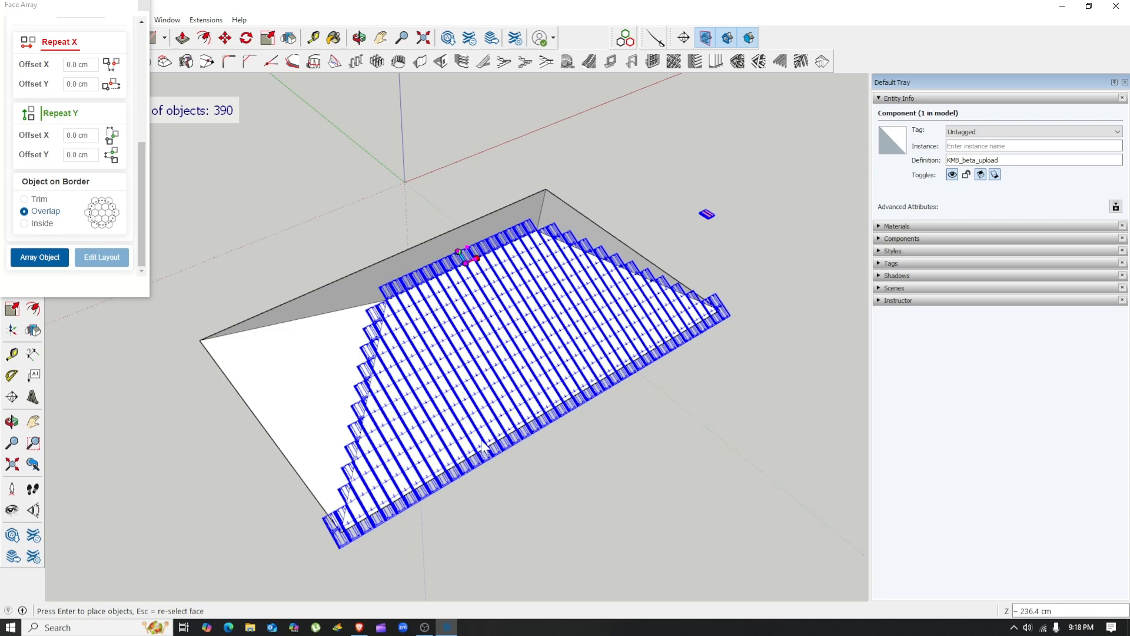
{"action": "scroll", "coordinate": [377, 465], "scroll_direction": "up", "scroll_amount": 3}
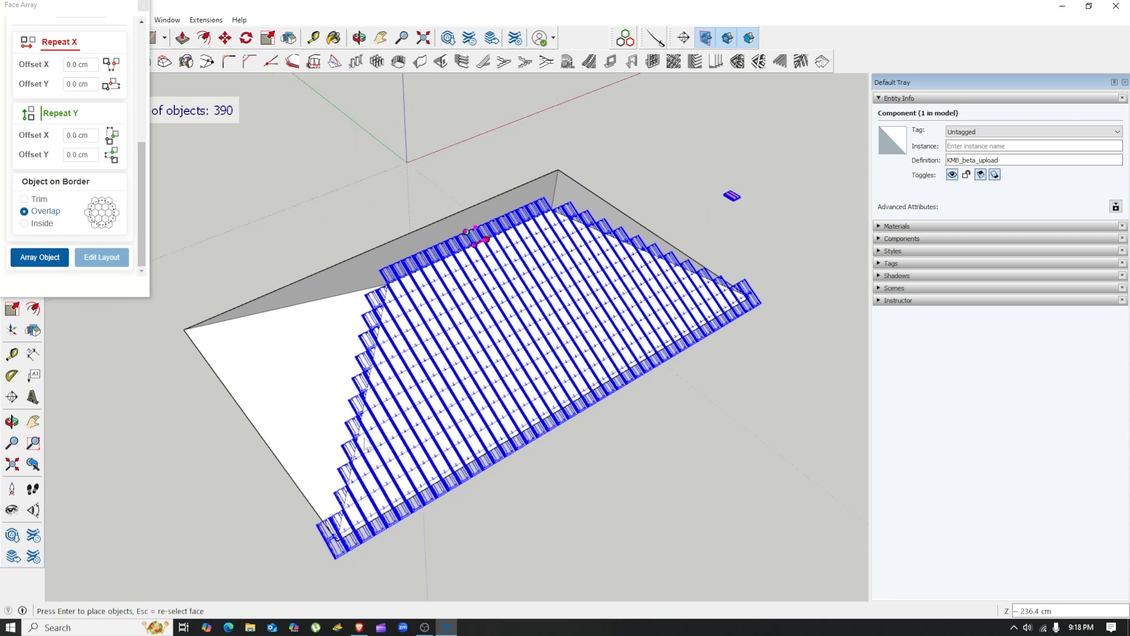
Step: Try a 10 cm Offset X for the Repeat X direction of the tile array
{"action": "scroll", "coordinate": [90, 165], "scroll_direction": "up", "scroll_amount": 3}
{"action": "scroll", "coordinate": [79, 200], "scroll_direction": "down", "scroll_amount": 1}
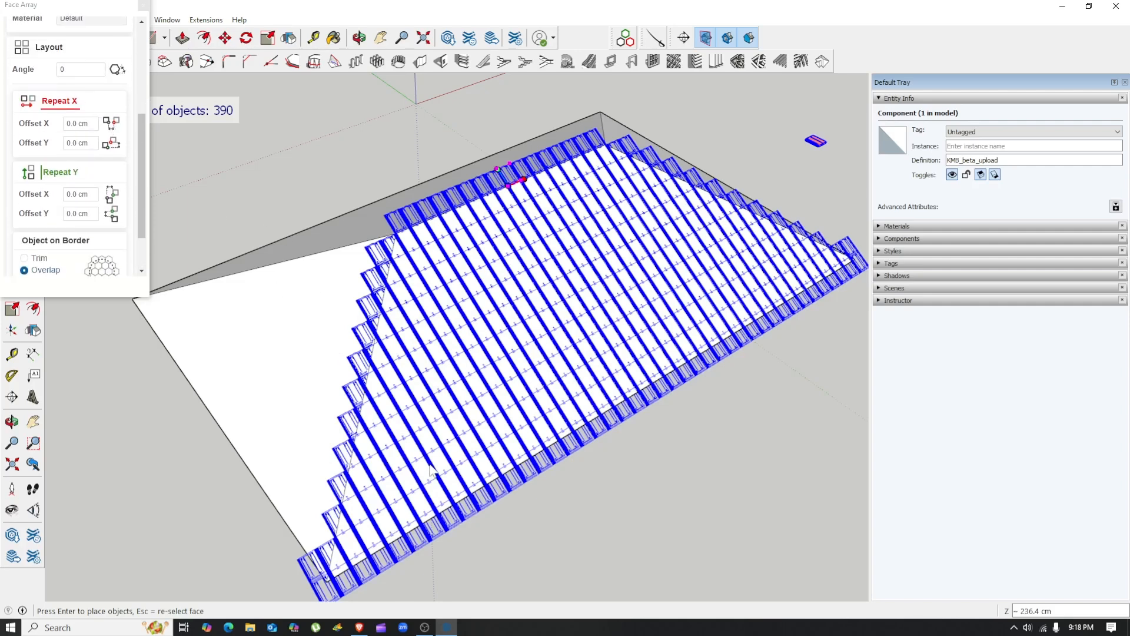
{"action": "left_click", "coordinate": [85, 127]}
{"action": "left_click", "coordinate": [84, 126]}
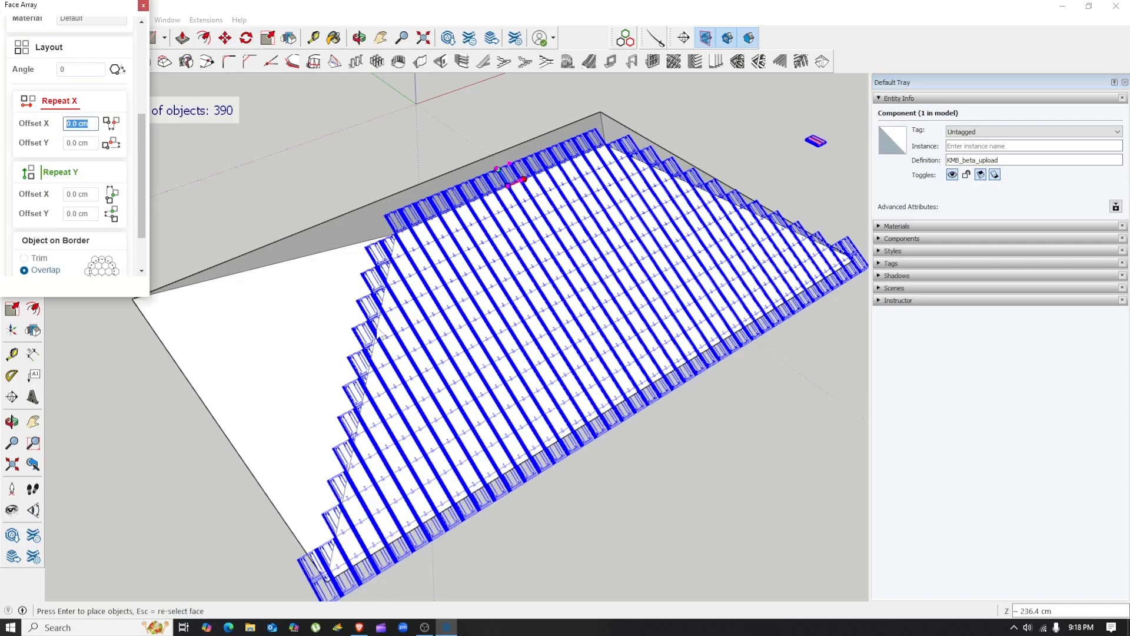
{"action": "type", "text": "10"}
{"action": "key", "text": "Return"}
{"action": "scroll", "coordinate": [361, 556], "scroll_direction": "up", "scroll_amount": 3}
{"action": "scroll", "coordinate": [359, 537], "scroll_direction": "up", "scroll_amount": 1}
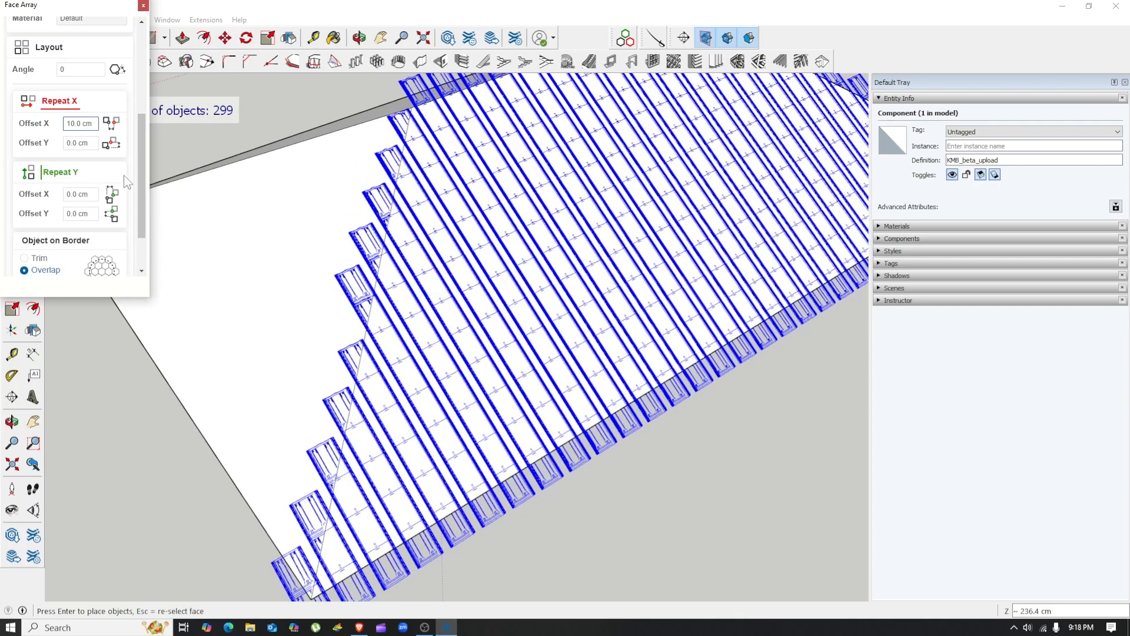
Step: Reset the Repeat X Offset X to 0 and try a 10 cm Offset Y in the same direction
{"action": "left_click", "coordinate": [89, 124]}
{"action": "type", "text": "0"}
{"action": "key", "text": "Return"}
{"action": "left_click", "coordinate": [79, 143]}
{"action": "type", "text": "10"}
{"action": "key", "text": "Return"}
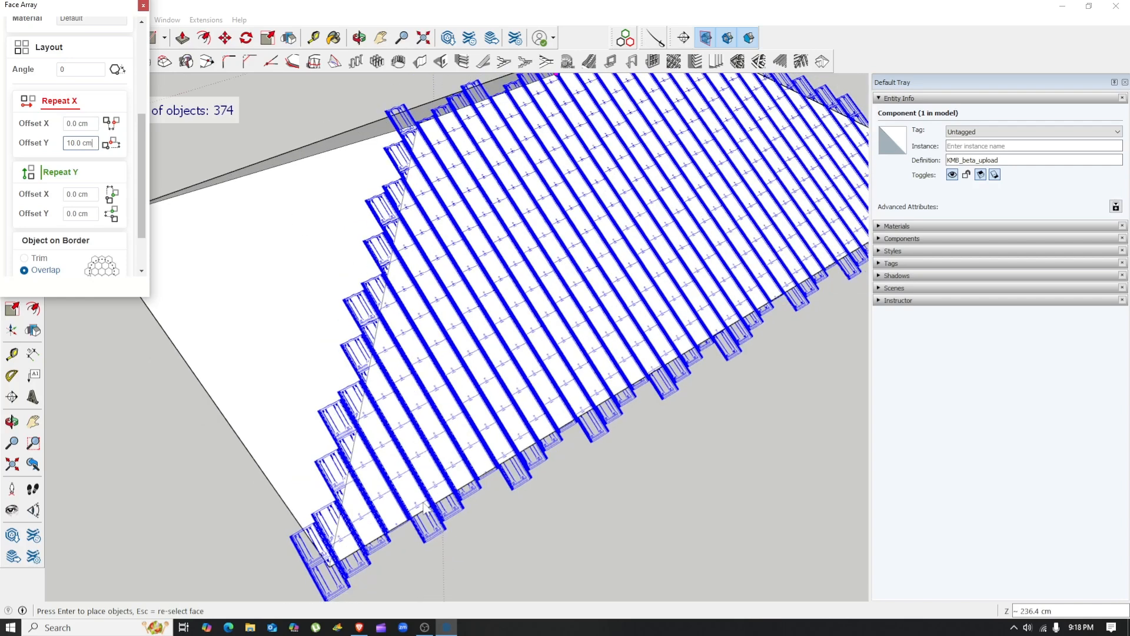
Step: Reset the Repeat X Offset Y to 0 and try a 10 cm Offset X for Repeat Y
{"action": "left_click_drag", "start_coordinate": [92, 145], "coordinate": [6, 139]}
{"action": "type", "text": "0"}
{"action": "key", "text": "Return"}
{"action": "left_click", "coordinate": [93, 194]}
{"action": "triple_click", "coordinate": [93, 195]}
{"action": "type", "text": "10"}
{"action": "key", "text": "Return"}
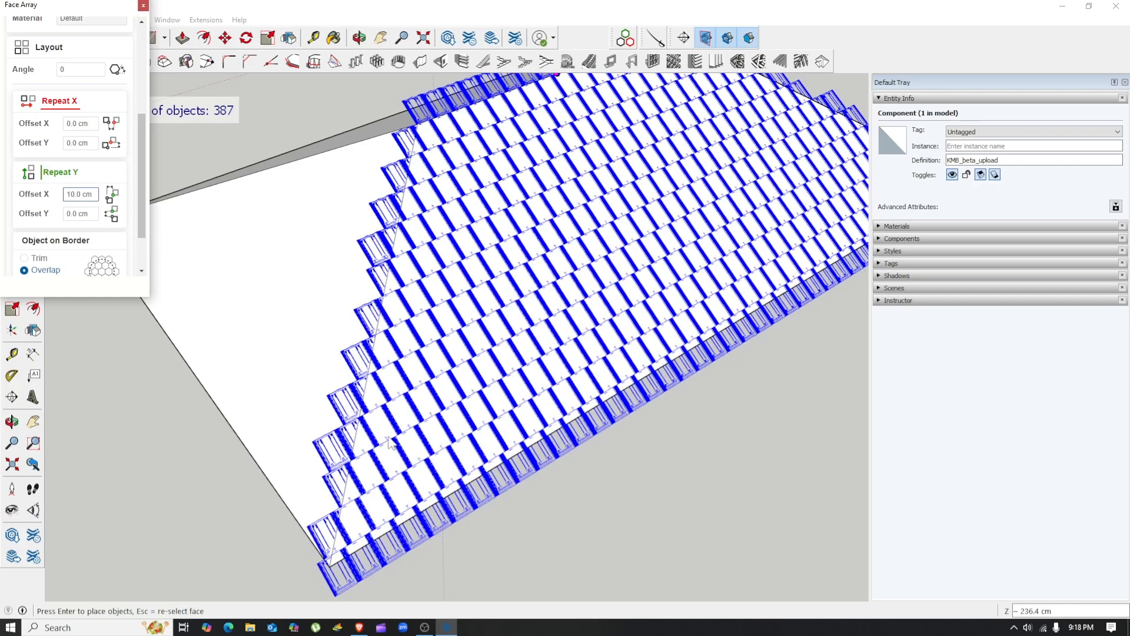
Step: Reset the Repeat Y Offset X to 0 and try a 10 cm Offset Y for Repeat Y
{"action": "left_click_drag", "start_coordinate": [92, 196], "coordinate": [9, 188]}
{"action": "type", "text": "0"}
{"action": "left_click_drag", "start_coordinate": [93, 214], "coordinate": [49, 220]}
{"action": "type", "text": "10"}
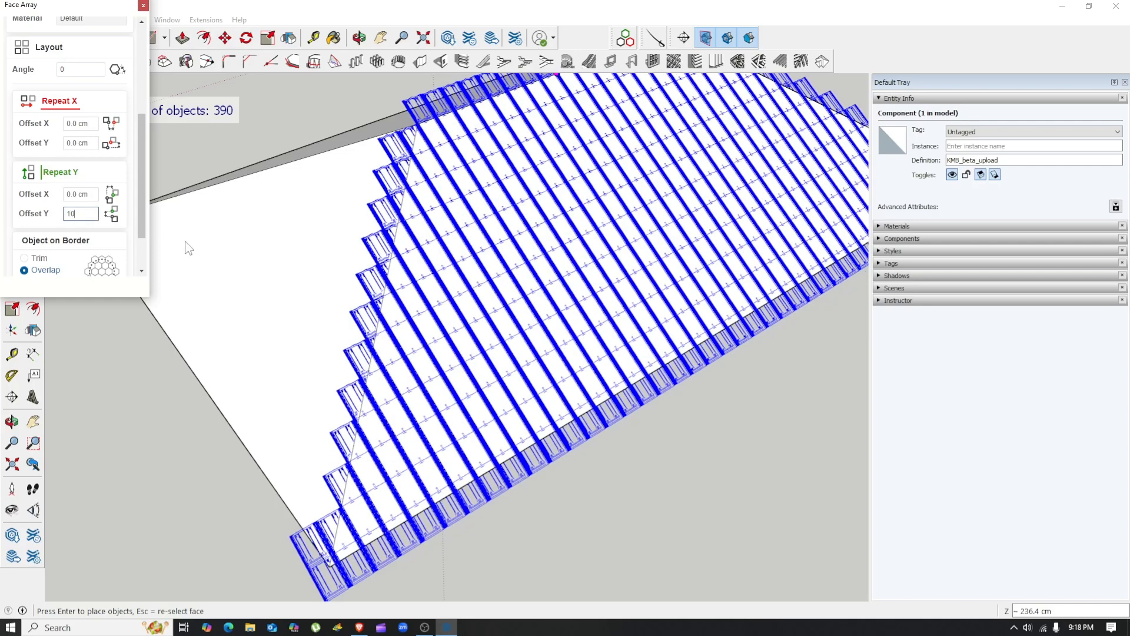
{"action": "key", "text": "Return"}
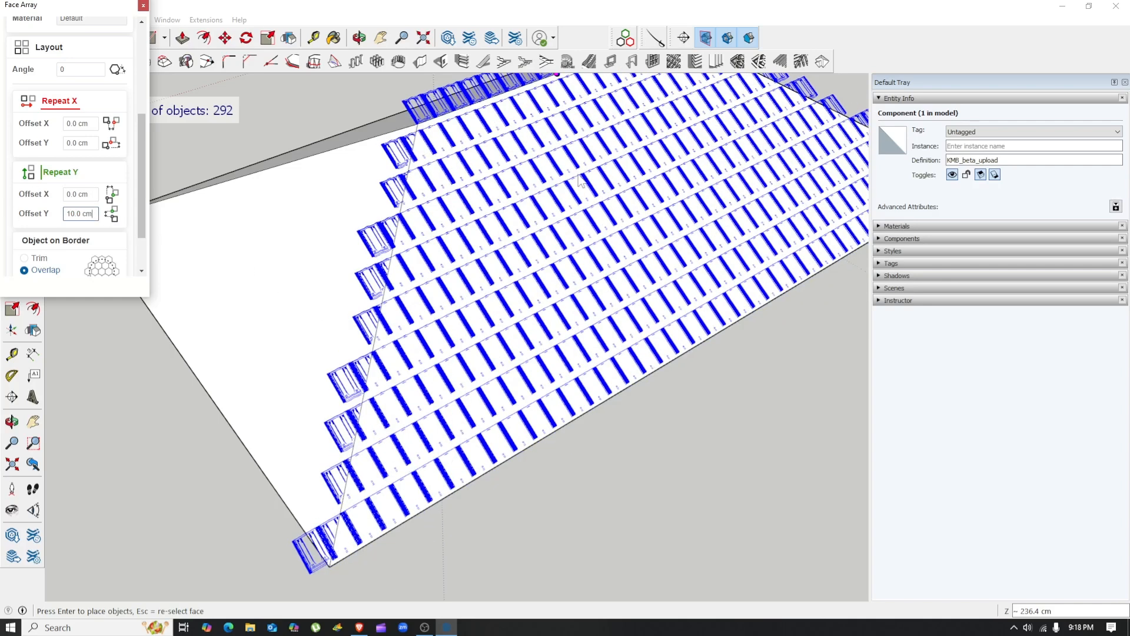
Step: Reset the Repeat Y Offset Y to 0 cm
{"action": "left_click_drag", "start_coordinate": [93, 213], "coordinate": [4, 217]}
{"action": "type", "text": "0"}
{"action": "key", "text": "Return"}
{"action": "scroll", "coordinate": [77, 240], "scroll_direction": "down", "scroll_amount": 1}
{"action": "scroll", "coordinate": [83, 216], "scroll_direction": "up", "scroll_amount": 3}
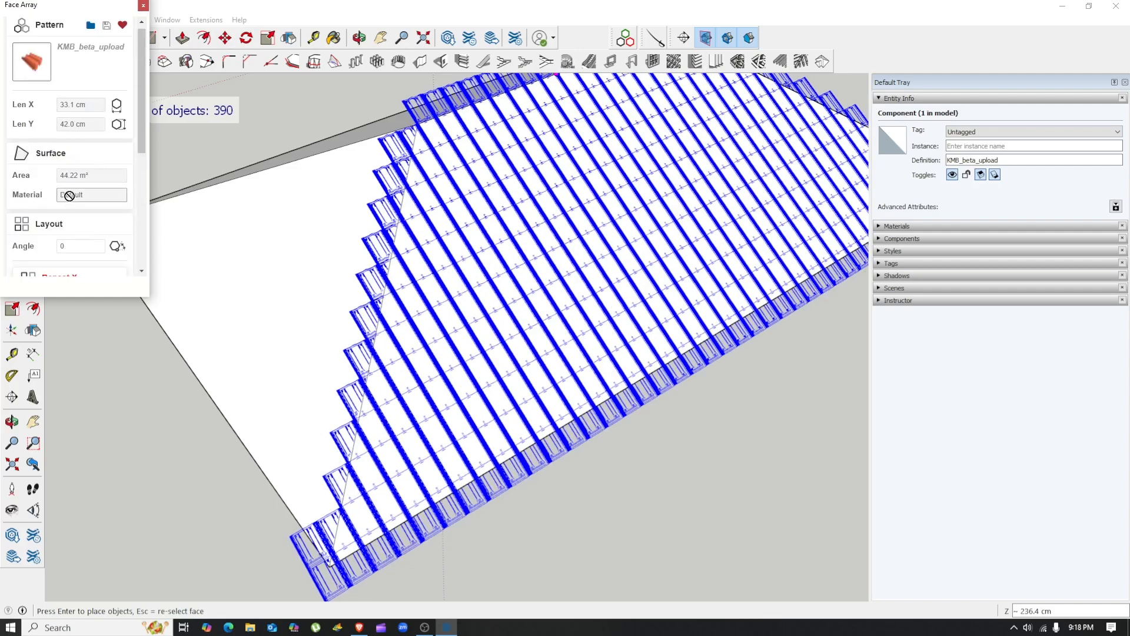
Step: Try a layout angle of 30 for the tile array, and set it back to 0
{"action": "scroll", "coordinate": [85, 224], "scroll_direction": "down", "scroll_amount": 1}
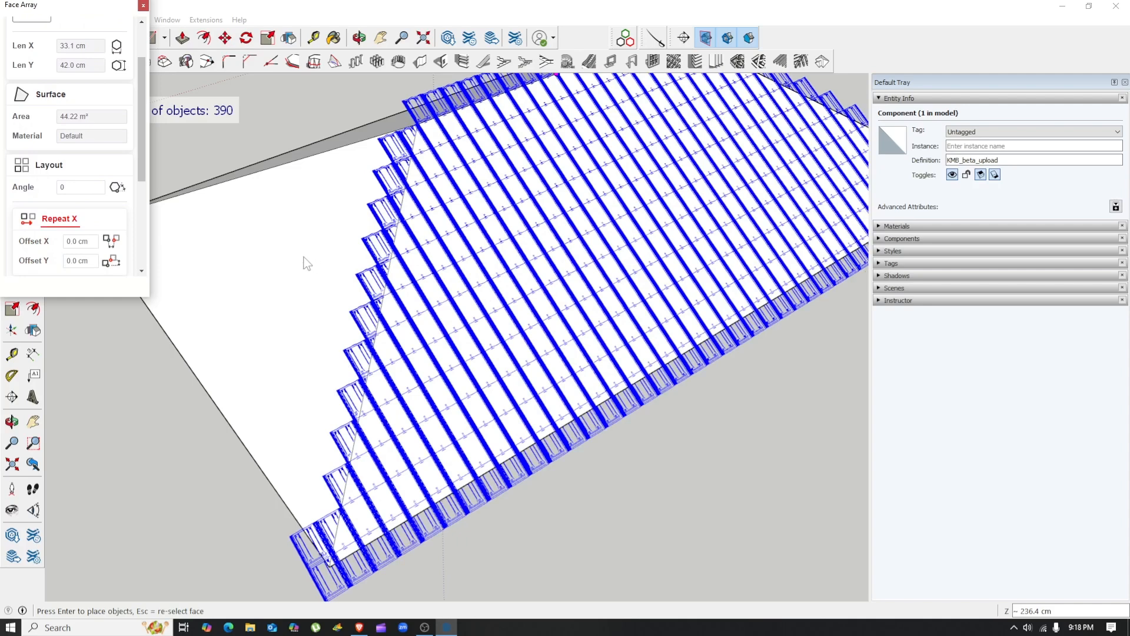
{"action": "double_click", "coordinate": [91, 189]}
{"action": "type", "text": "30"}
{"action": "key", "text": "Return"}
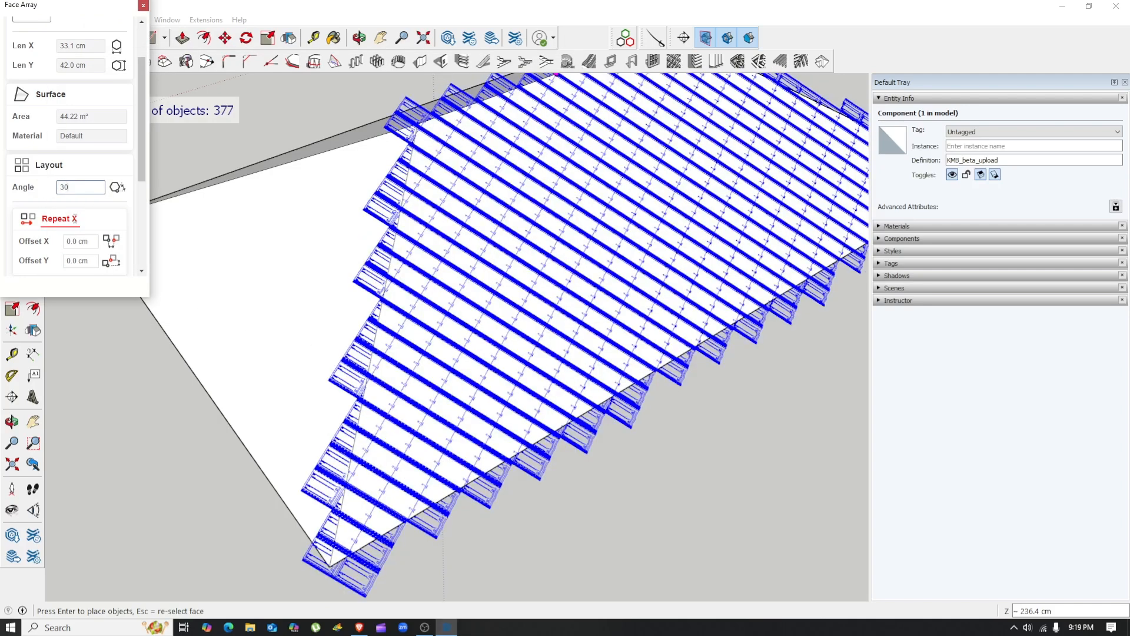
{"action": "type", "text": "0"}
{"action": "key", "text": "Return"}
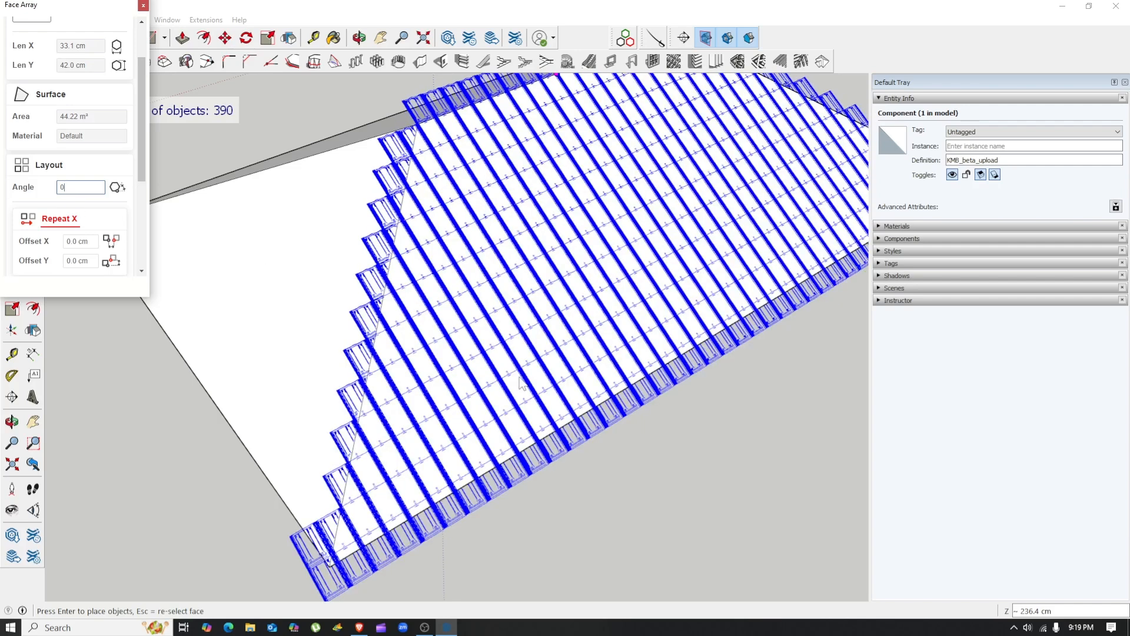
Step: Place the tile array on the roof face with the layout angle at 0
{"action": "scroll", "coordinate": [520, 383], "scroll_direction": "down", "scroll_amount": 6}
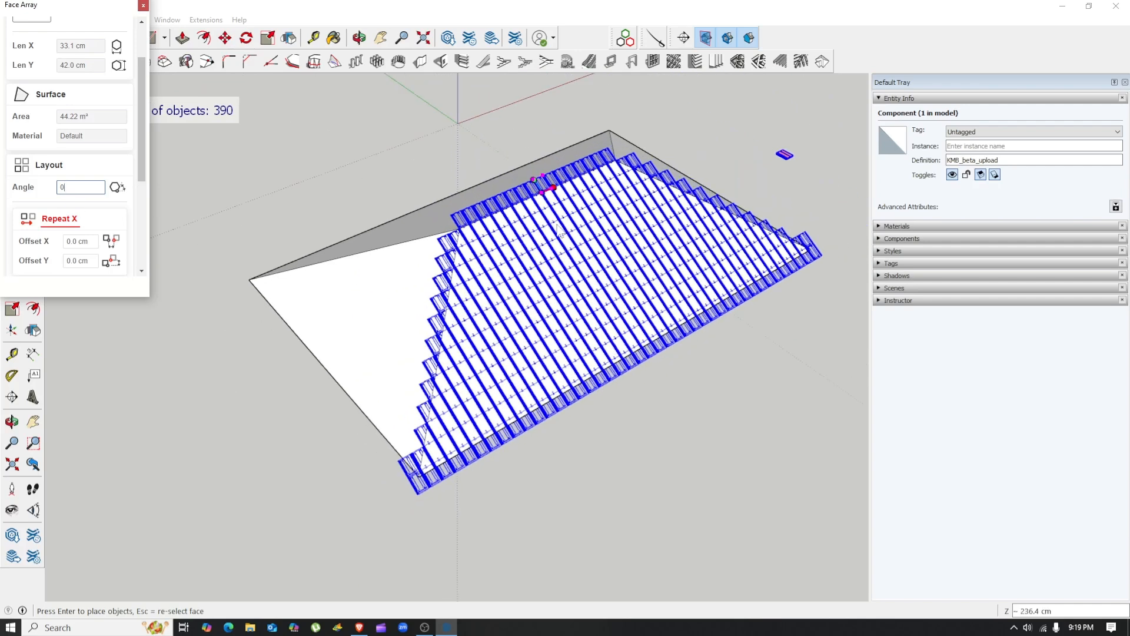
{"action": "scroll", "coordinate": [557, 230], "scroll_direction": "up", "scroll_amount": 2}
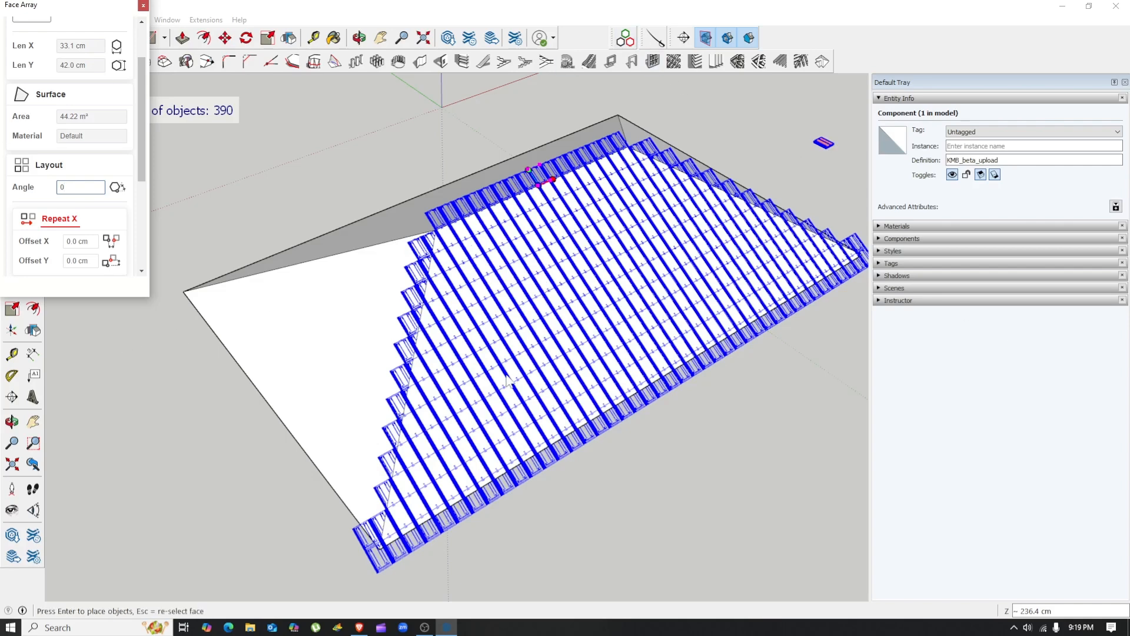
{"action": "scroll", "coordinate": [507, 518], "scroll_direction": "up", "scroll_amount": 2}
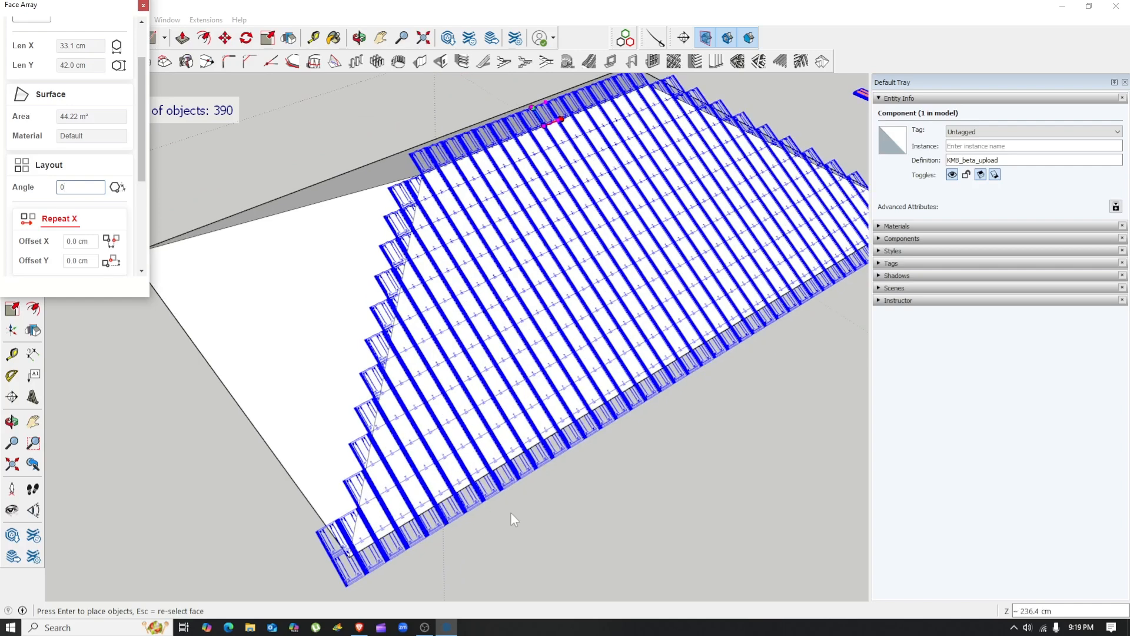
{"action": "scroll", "coordinate": [519, 518], "scroll_direction": "down", "scroll_amount": 1}
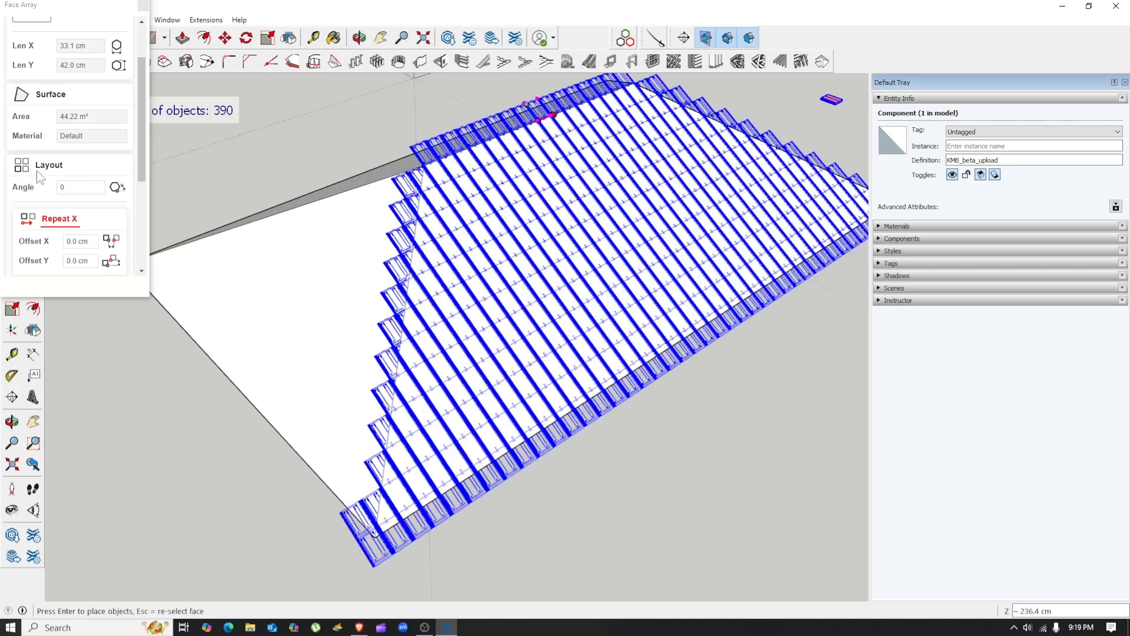
{"action": "scroll", "coordinate": [512, 383], "scroll_direction": "down", "scroll_amount": 1}
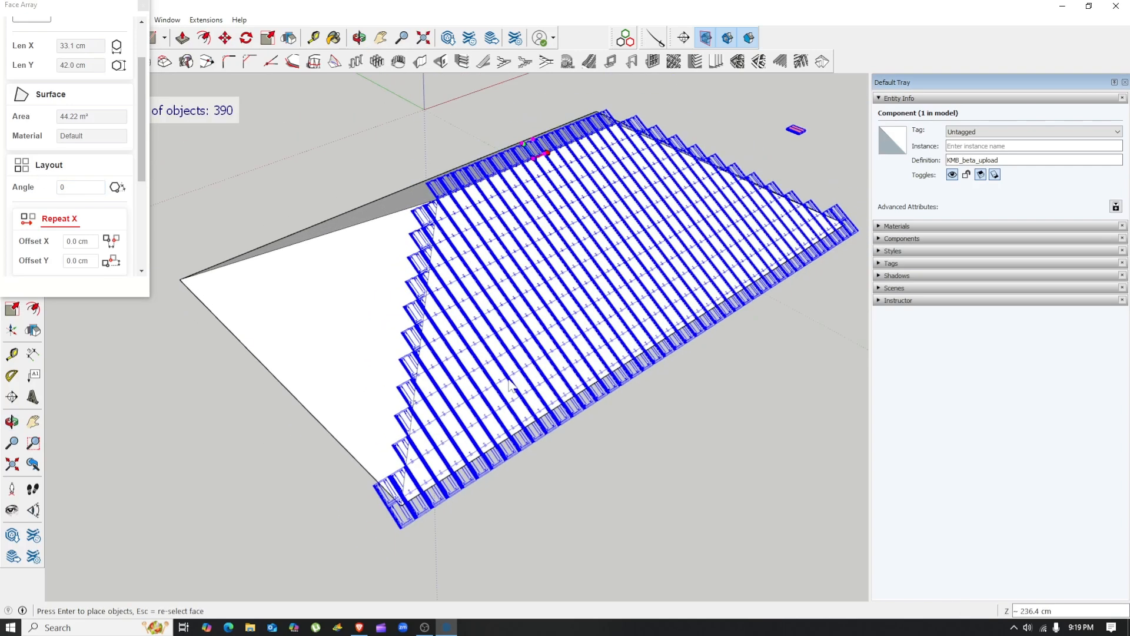
{"action": "left_click", "coordinate": [87, 193]}
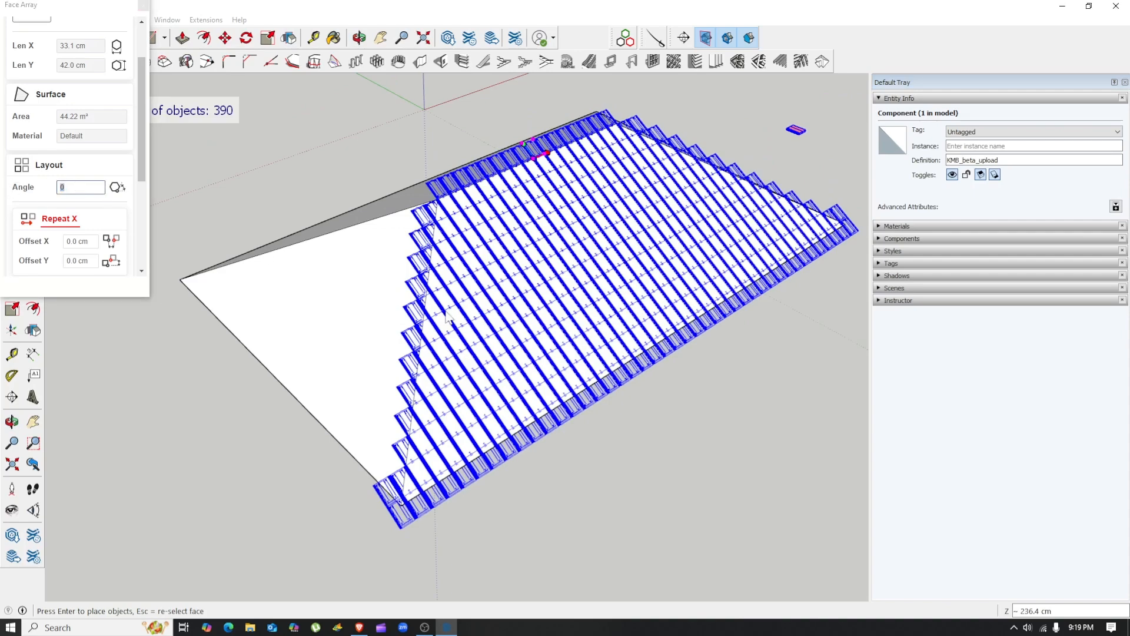
{"action": "key", "text": "Return"}
Step: Raise the tile array group slightly above the roof face and close the Face Array settings
{"action": "middle_click_drag", "start_coordinate": [585, 494], "coordinate": [668, 381]}
{"action": "scroll", "coordinate": [446, 371], "scroll_direction": "up", "scroll_amount": 10}
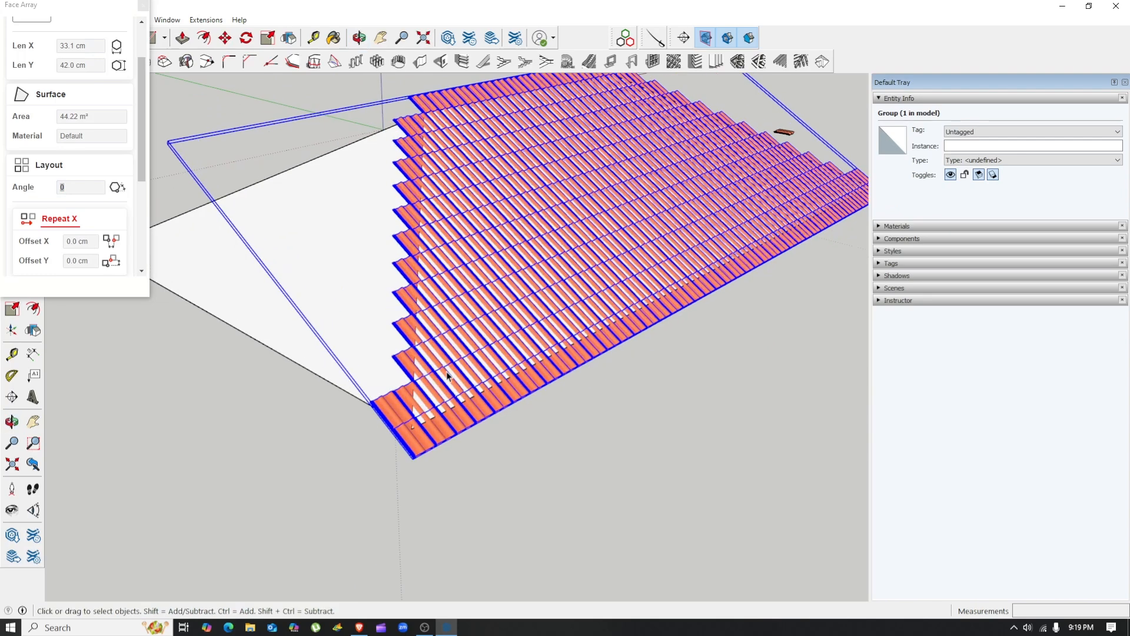
{"action": "key", "text": "m"}
{"action": "left_click", "coordinate": [398, 495]}
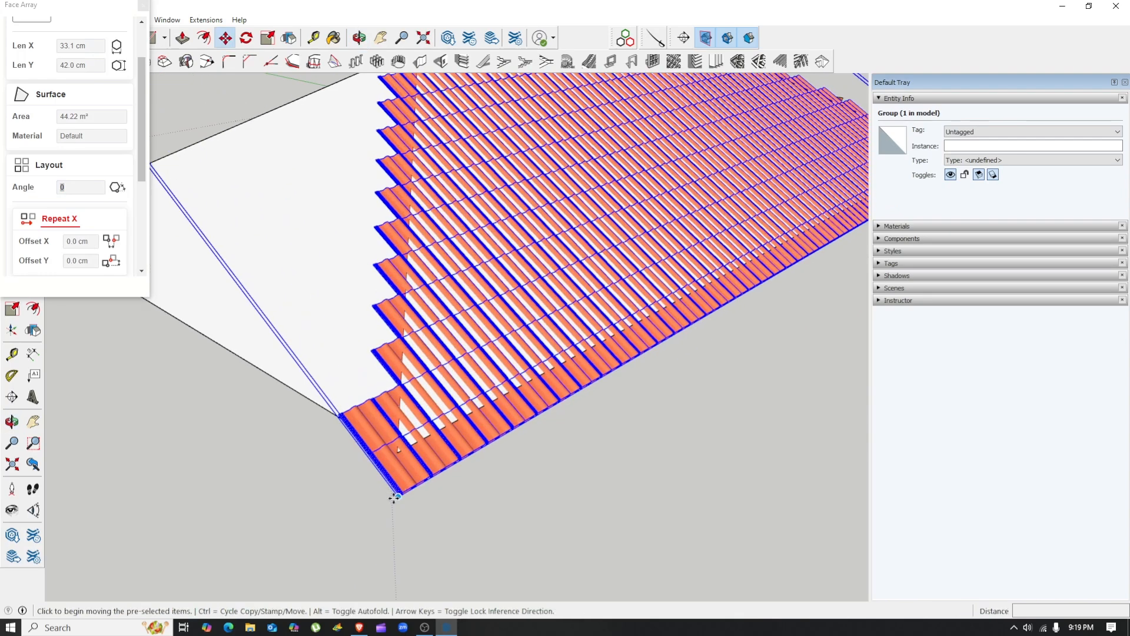
{"action": "scroll", "coordinate": [416, 459], "scroll_direction": "down", "scroll_amount": 4}
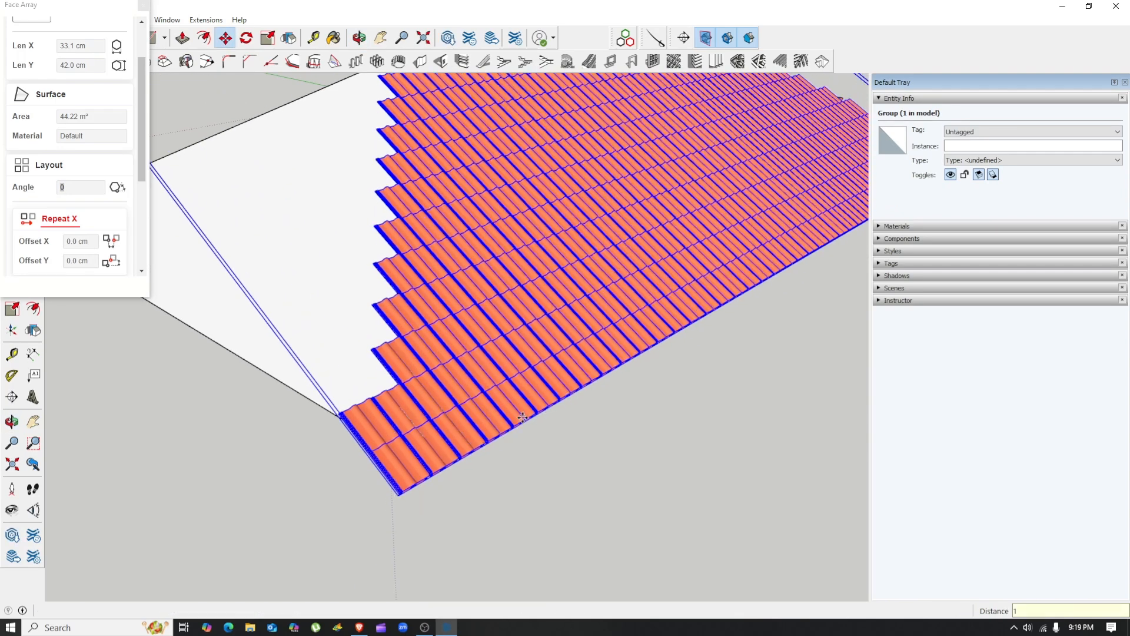
{"action": "key", "text": "Escape"}
{"action": "key", "text": "space"}
{"action": "middle_click_drag", "start_coordinate": [643, 422], "coordinate": [742, 493]}
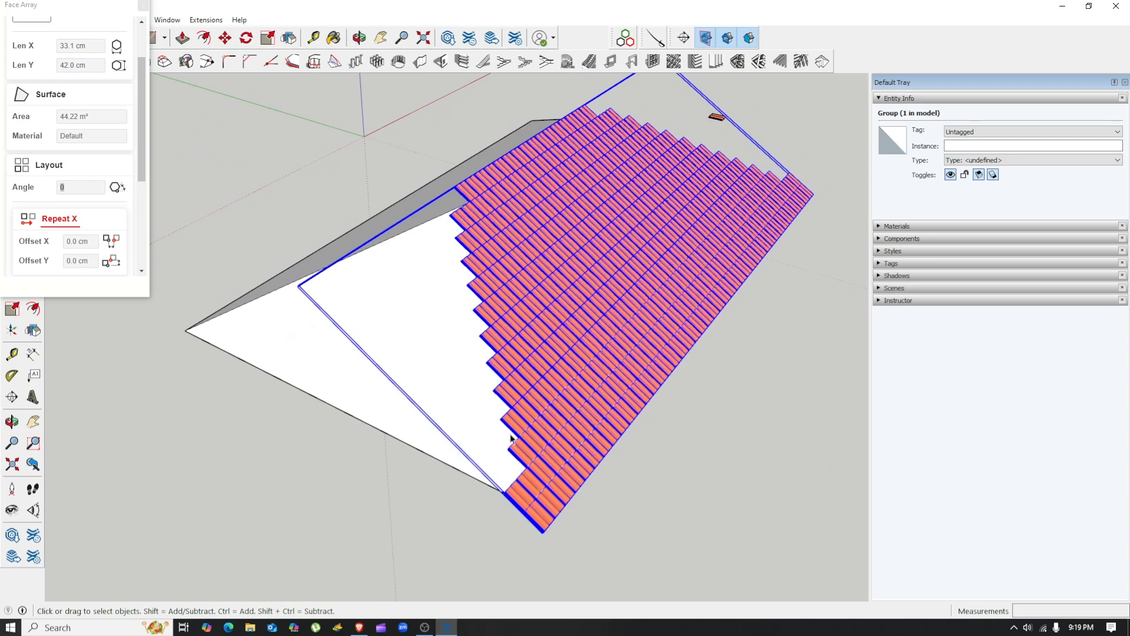
{"action": "left_click", "coordinate": [143, 5]}
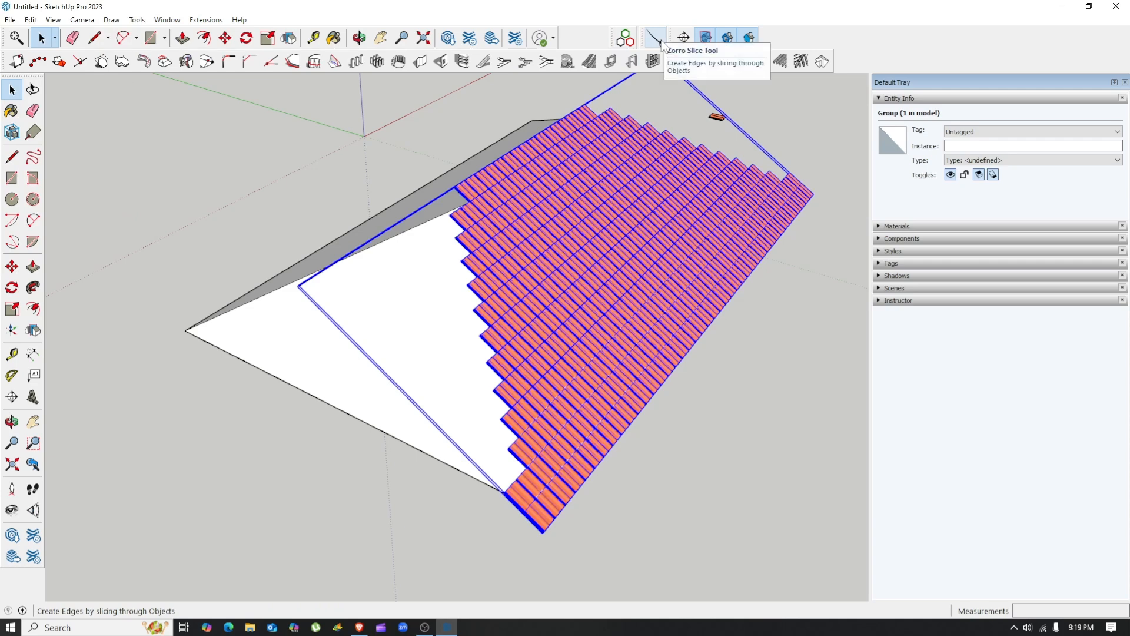
Step: Place a section plane with its default name on the white hip-end face beside the tiles and slice the model at it
{"action": "left_click", "coordinate": [684, 37]}
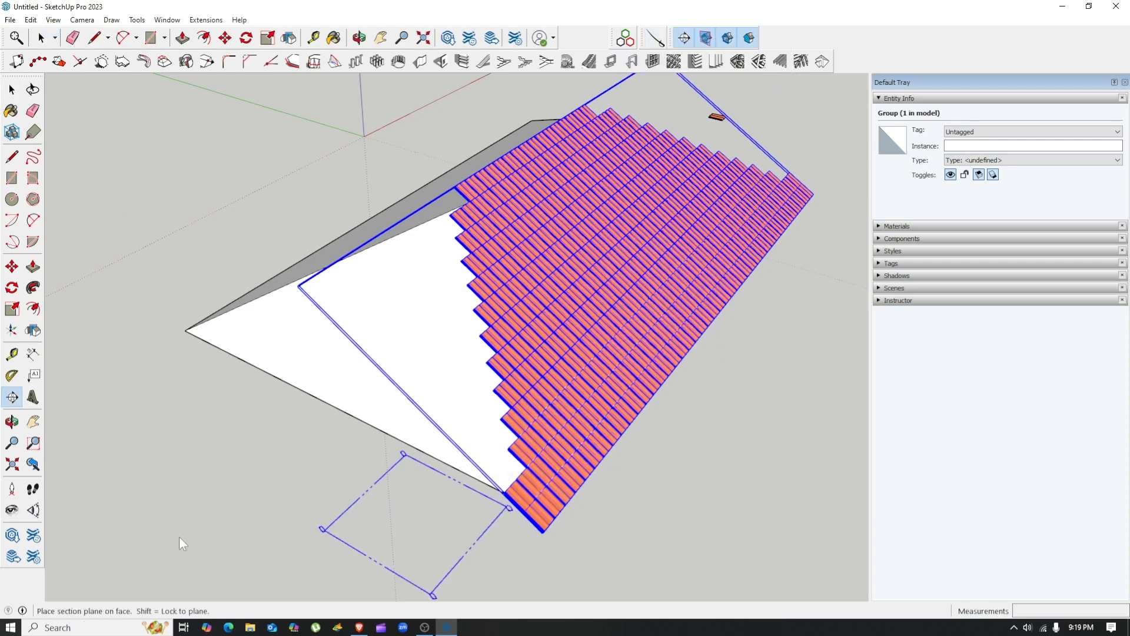
{"action": "left_click", "coordinate": [410, 294]}
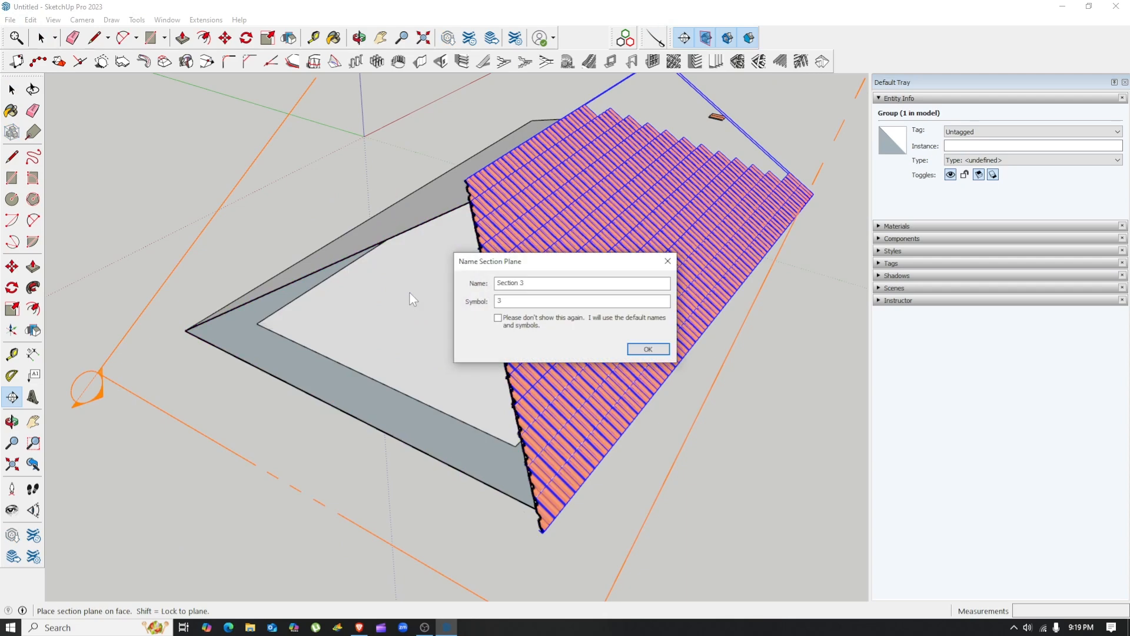
{"action": "left_click", "coordinate": [648, 349]}
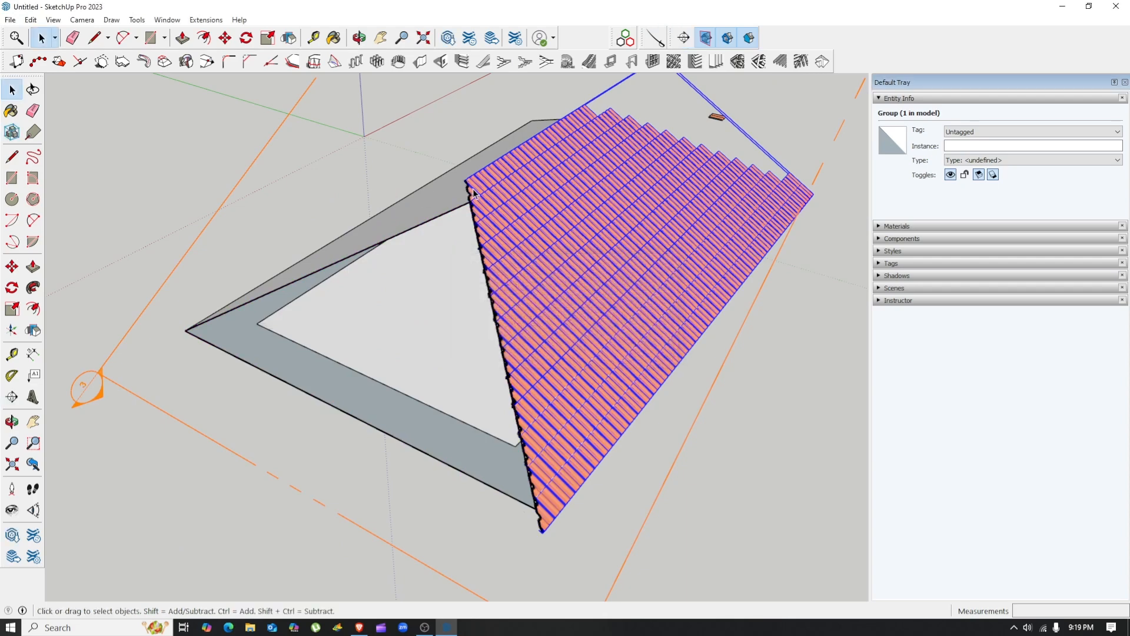
{"action": "right_click", "coordinate": [103, 377]}
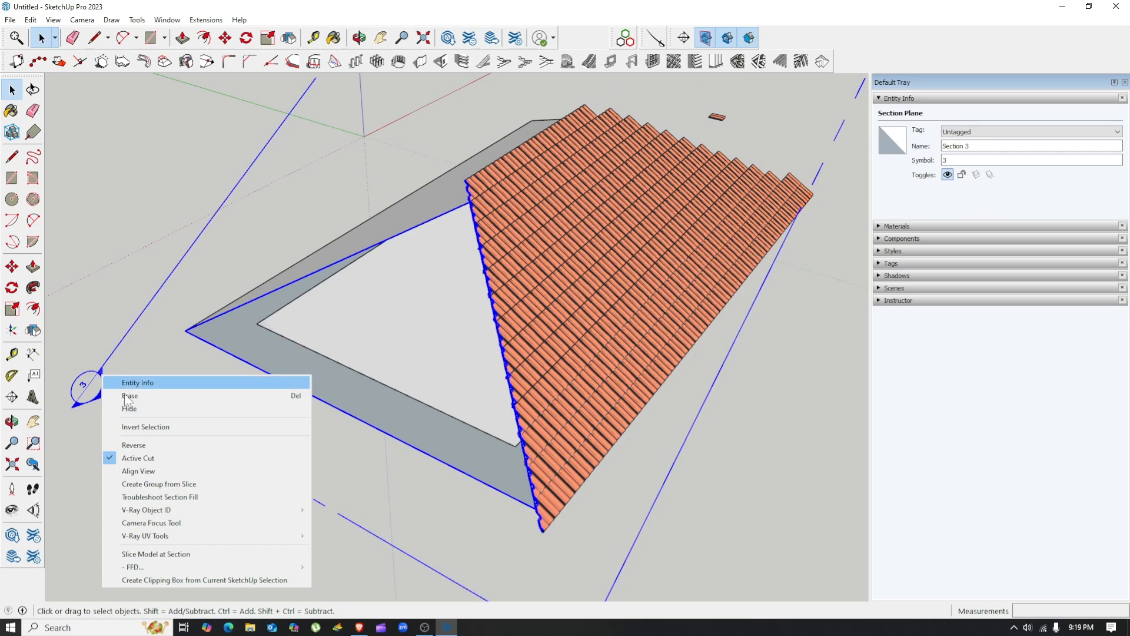
{"action": "left_click", "coordinate": [187, 554]}
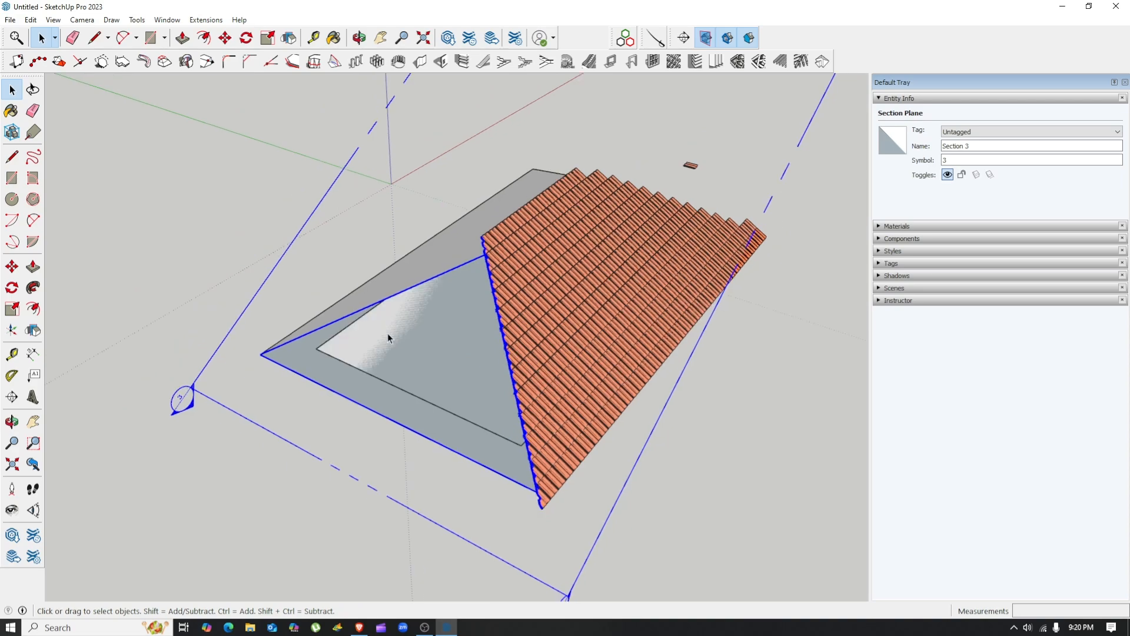
Step: Remove the used section plane and place a new one with its default name on the opposite hip-end face
{"action": "key", "text": "o"}
{"action": "left_click_drag", "start_coordinate": [517, 398], "coordinate": [199, 444]}
{"action": "middle_click_drag", "start_coordinate": [199, 444], "coordinate": [135, 441]}
{"action": "middle_click_drag", "start_coordinate": [681, 353], "coordinate": [565, 336]}
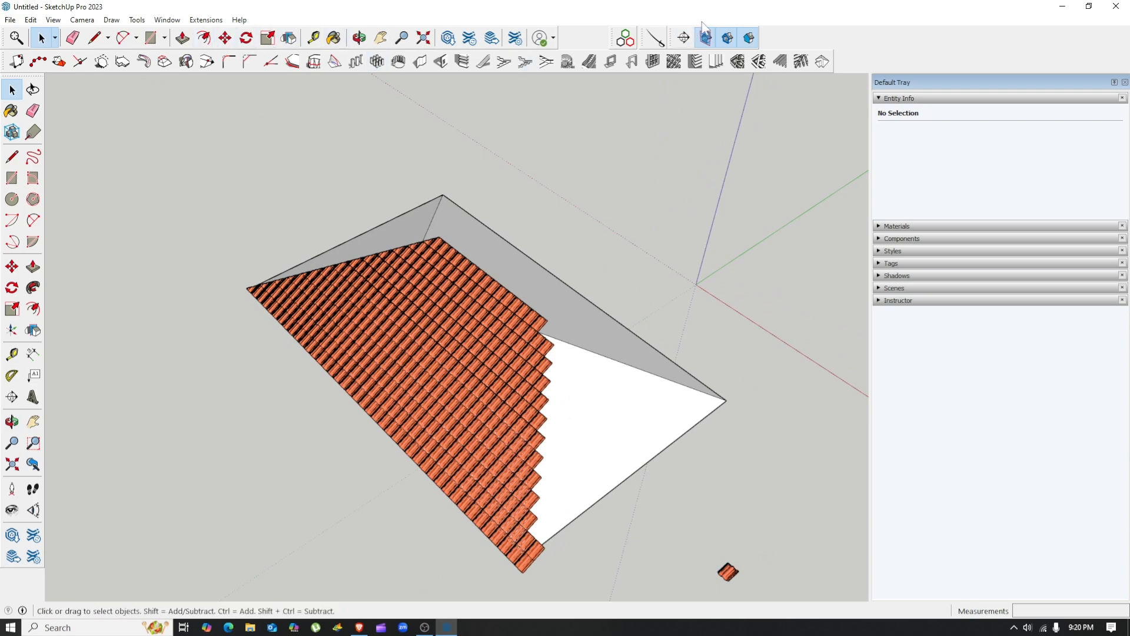
{"action": "left_click", "coordinate": [684, 38]}
{"action": "left_click", "coordinate": [575, 407]}
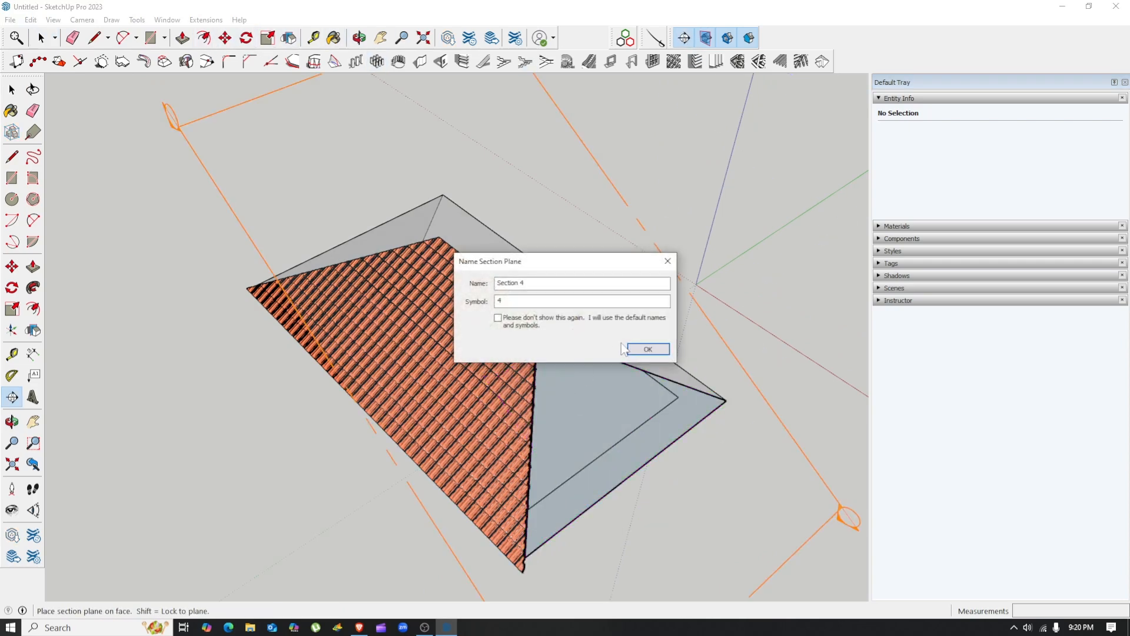
{"action": "key", "text": "Return"}
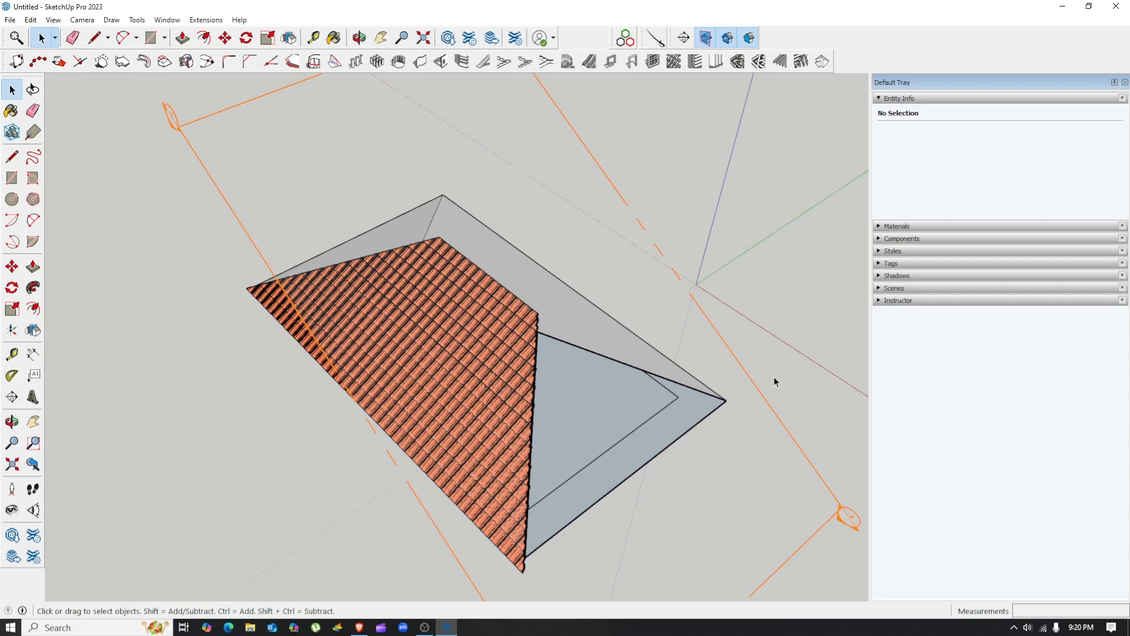
Step: Slice the model at the second hip-end section plane to trim the overhanging tiles, and delete that plane
{"action": "right_click", "coordinate": [760, 392]}
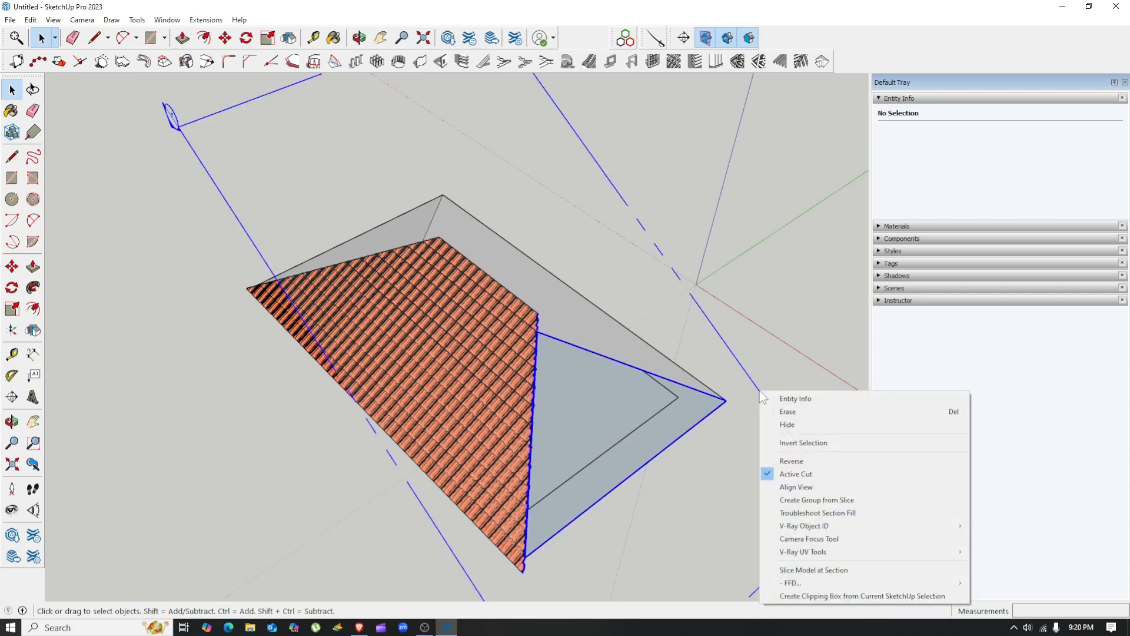
{"action": "left_click", "coordinate": [824, 564]}
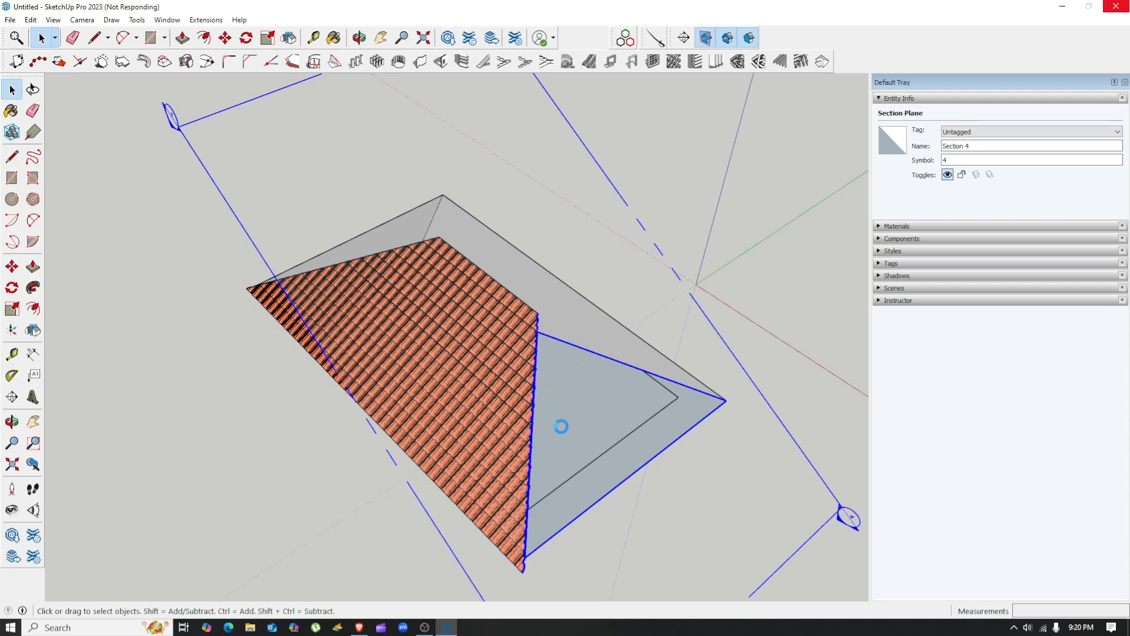
{"action": "scroll", "coordinate": [620, 406], "scroll_direction": "up", "scroll_amount": 2}
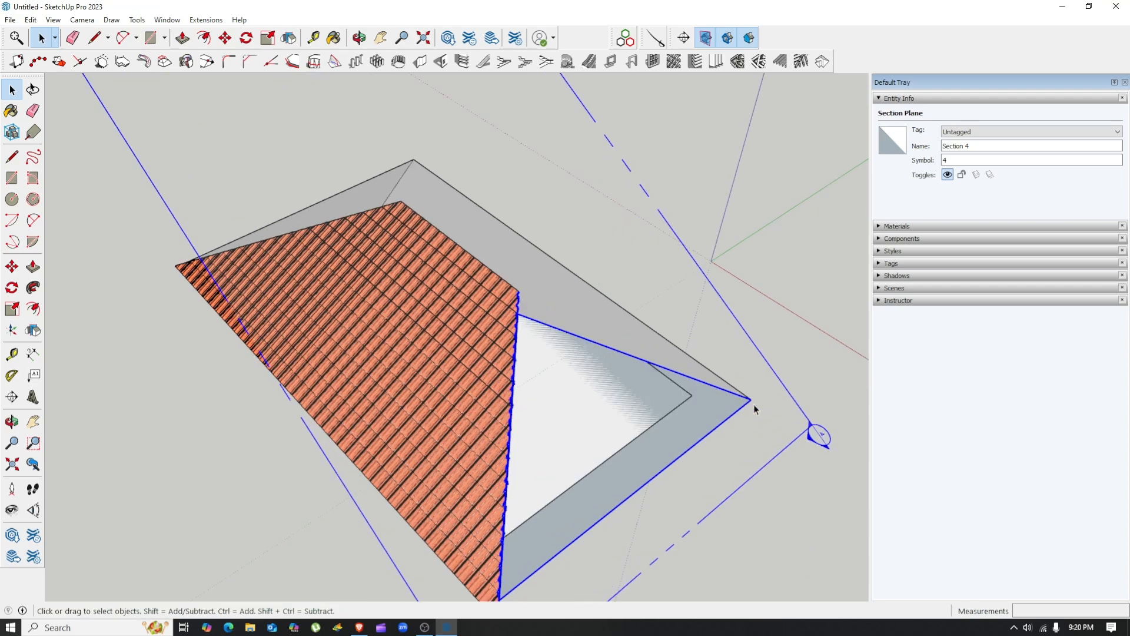
{"action": "key", "text": "Delete"}
Step: Place a section plane with its default name on the untiled long roof face across the ridge
{"action": "middle_click_drag", "start_coordinate": [758, 390], "coordinate": [424, 412]}
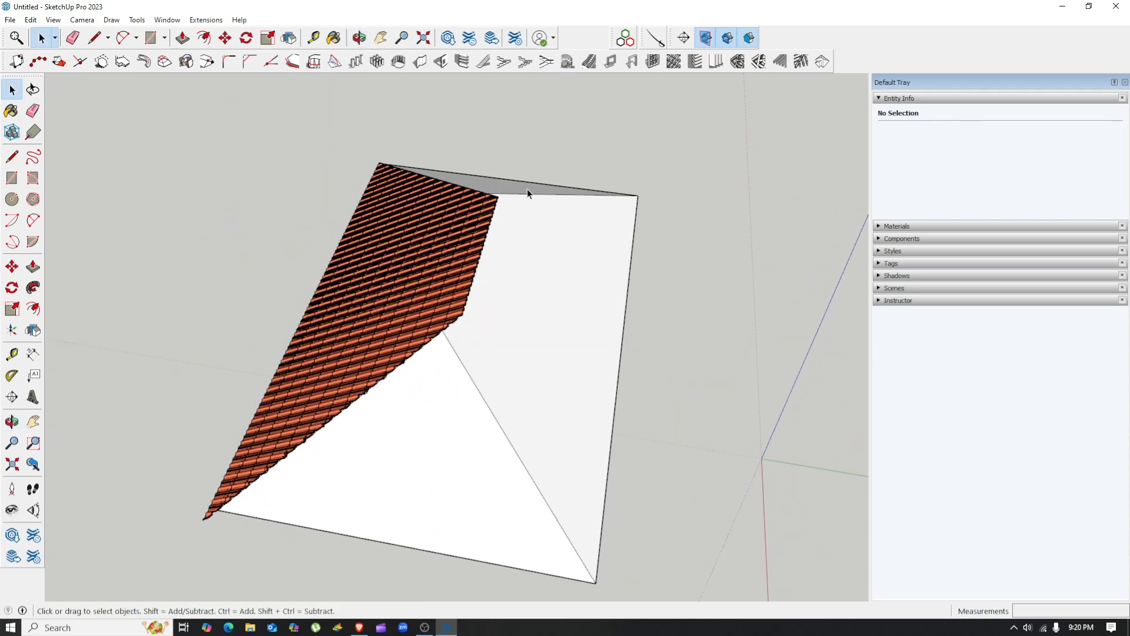
{"action": "left_click", "coordinate": [687, 39]}
{"action": "left_click", "coordinate": [553, 315]}
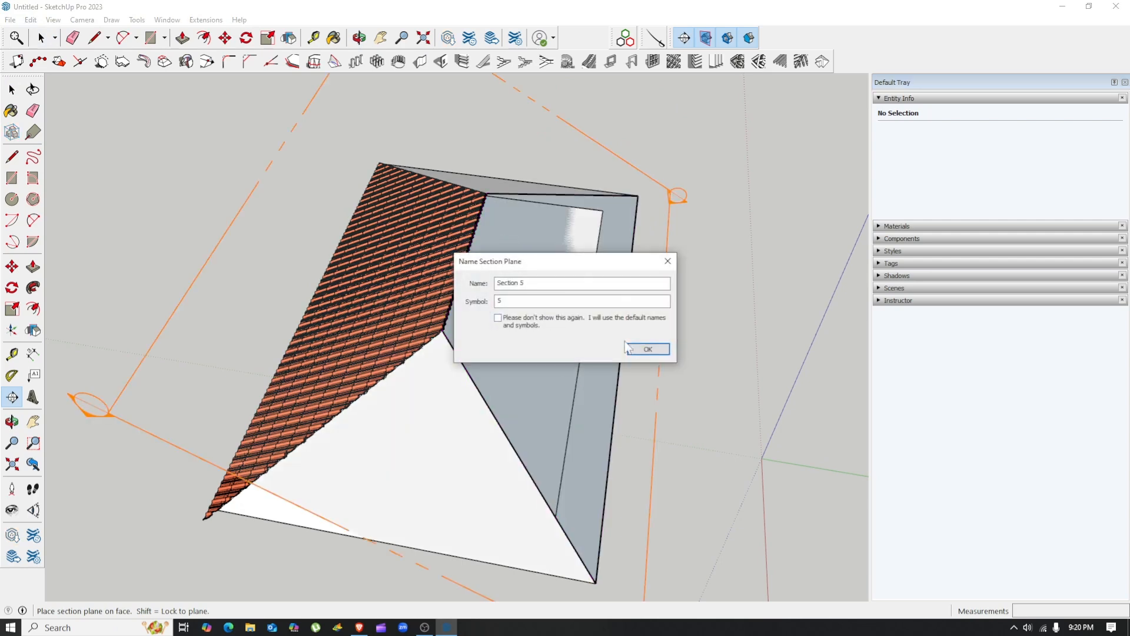
{"action": "left_click", "coordinate": [644, 346]}
Step: Slice the model at the long-face section plane to trim the tiles along the ridge, and delete the plane
{"action": "right_click", "coordinate": [673, 199]}
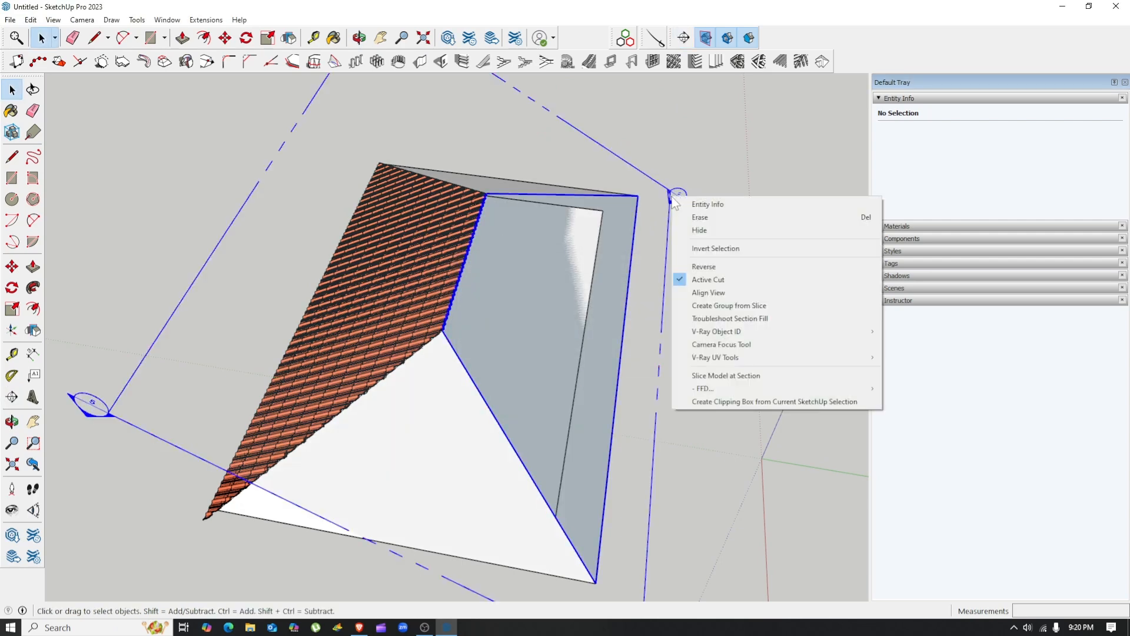
{"action": "left_click", "coordinate": [751, 372]}
{"action": "right_click", "coordinate": [676, 194]}
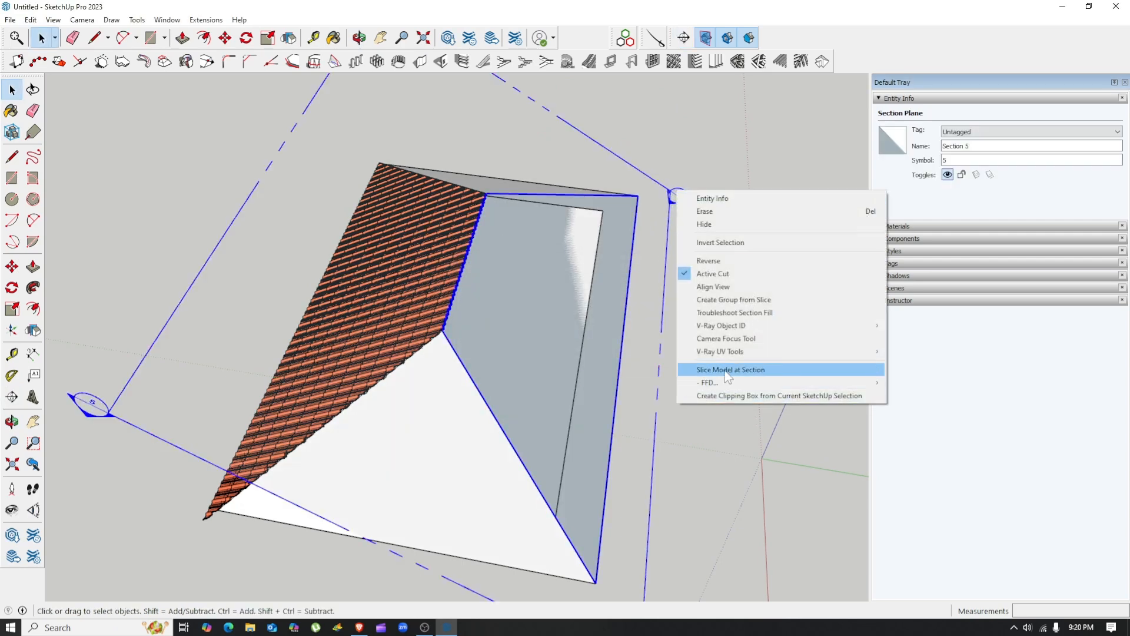
{"action": "left_click", "coordinate": [760, 366]}
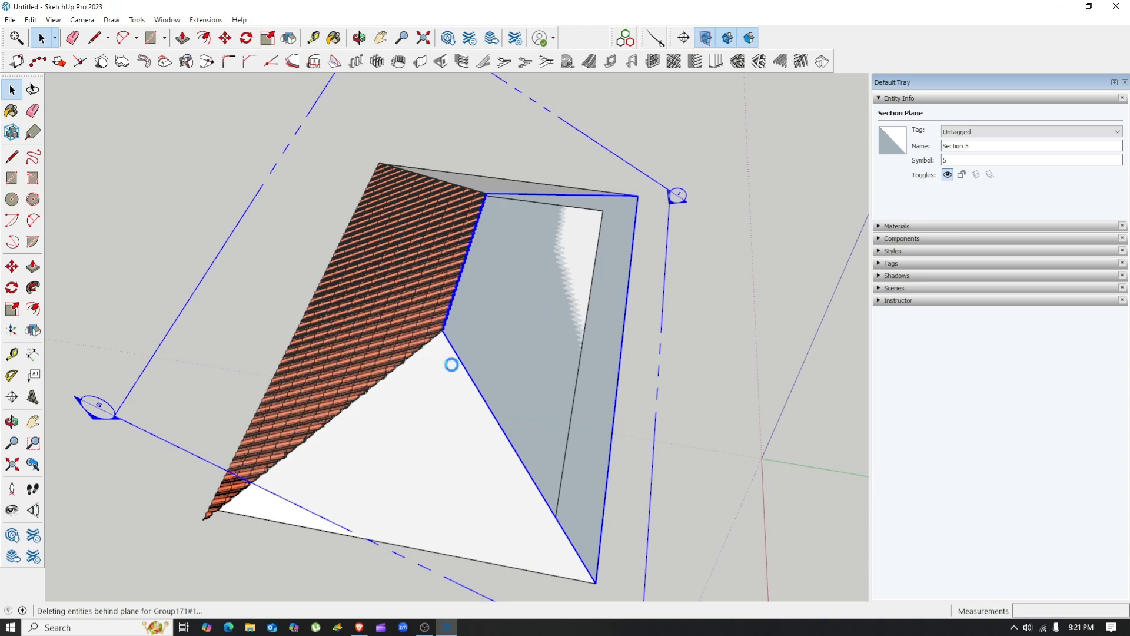
{"action": "scroll", "coordinate": [471, 372], "scroll_direction": "up", "scroll_amount": 5}
{"action": "key", "text": "Delete"}
Step: Examine the trimmed tile edges along the hips, eave and ridge of the tiled roof face
{"action": "middle_click_drag", "start_coordinate": [463, 449], "coordinate": [494, 360]}
{"action": "scroll", "coordinate": [193, 426], "scroll_direction": "up", "scroll_amount": 6}
{"action": "scroll", "coordinate": [691, 257], "scroll_direction": "up", "scroll_amount": 1}
{"action": "scroll", "coordinate": [494, 360], "scroll_direction": "down", "scroll_amount": 2}
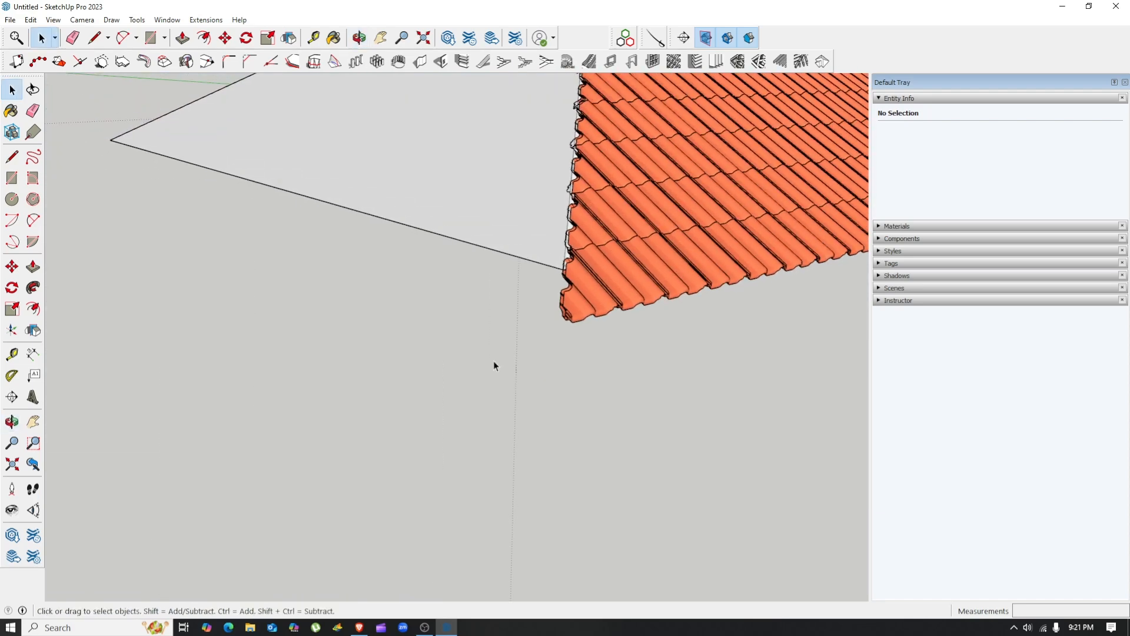
{"action": "scroll", "coordinate": [494, 360], "scroll_direction": "down", "scroll_amount": 1}
{"action": "middle_click_drag", "start_coordinate": [833, 384], "coordinate": [767, 394]}
{"action": "scroll", "coordinate": [403, 461], "scroll_direction": "down", "scroll_amount": 2}
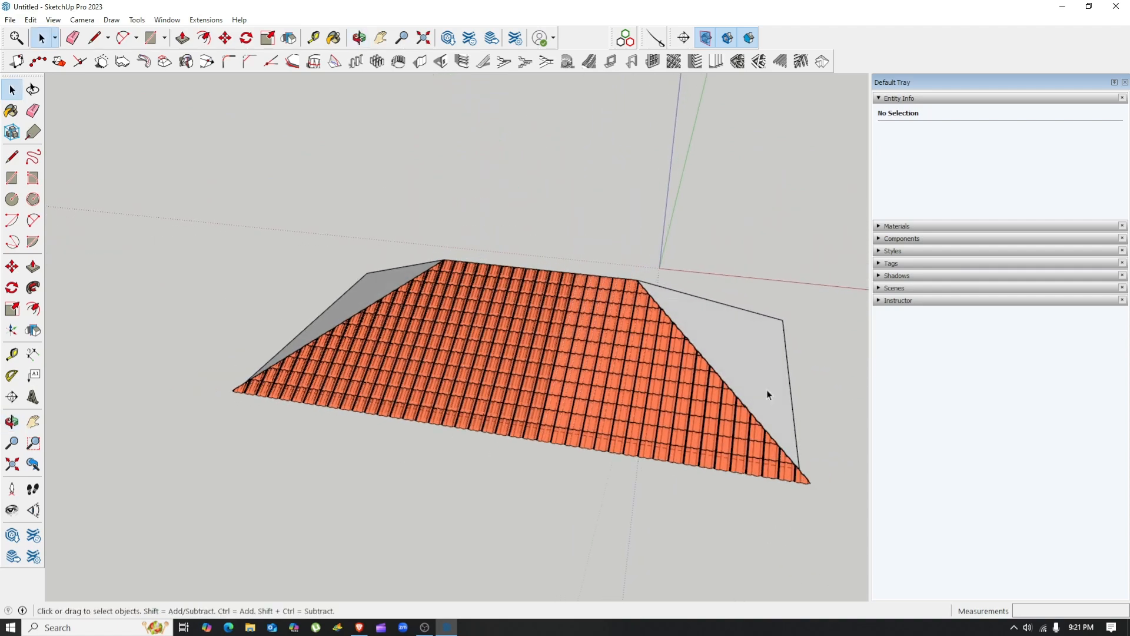
{"action": "scroll", "coordinate": [766, 393], "scroll_direction": "up", "scroll_amount": 1}
{"action": "middle_click_drag", "start_coordinate": [643, 404], "coordinate": [361, 444]}
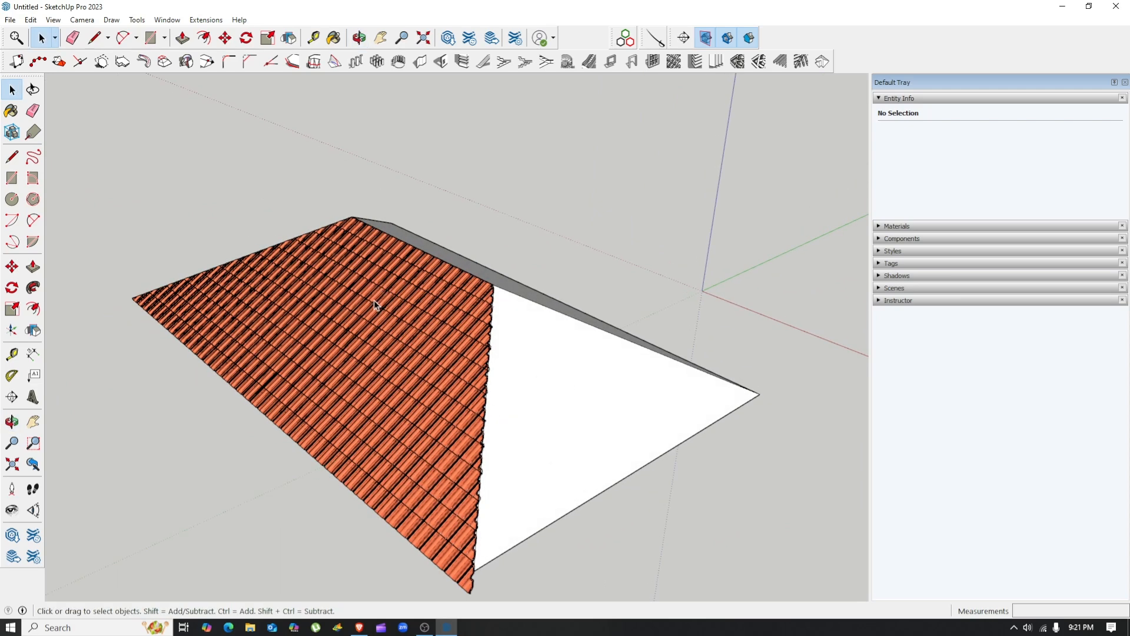
{"action": "mouse_move", "coordinate": [525, 341]}
{"action": "middle_mouse_down"}
{"action": "mouse_move", "coordinate": [408, 345]}
{"action": "mouse_move", "coordinate": [513, 337]}
{"action": "middle_mouse_up"}
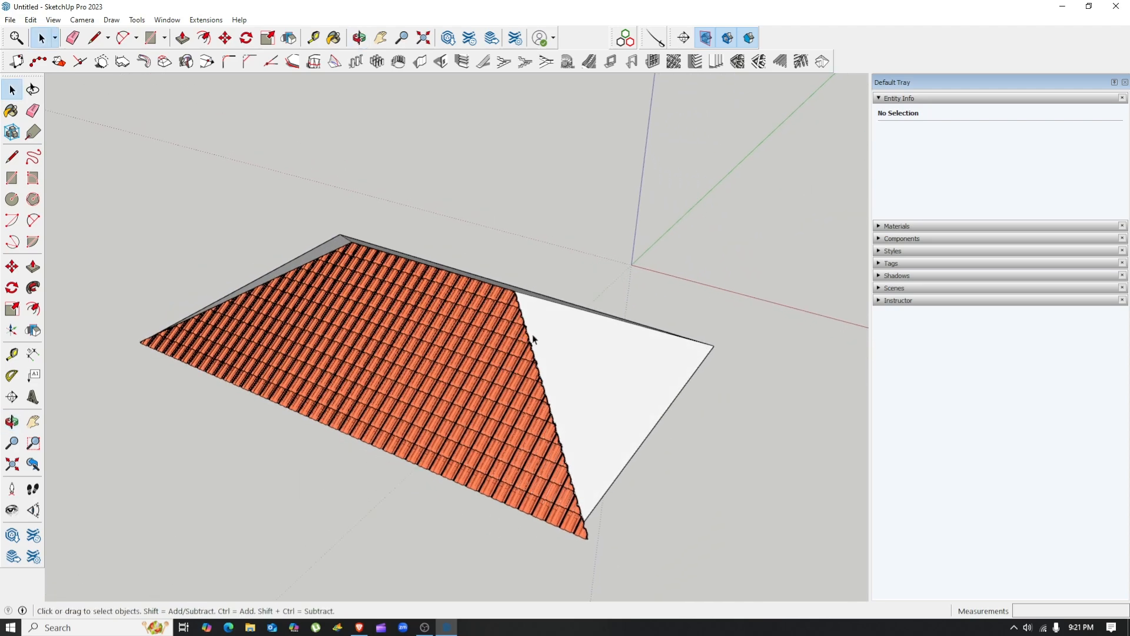